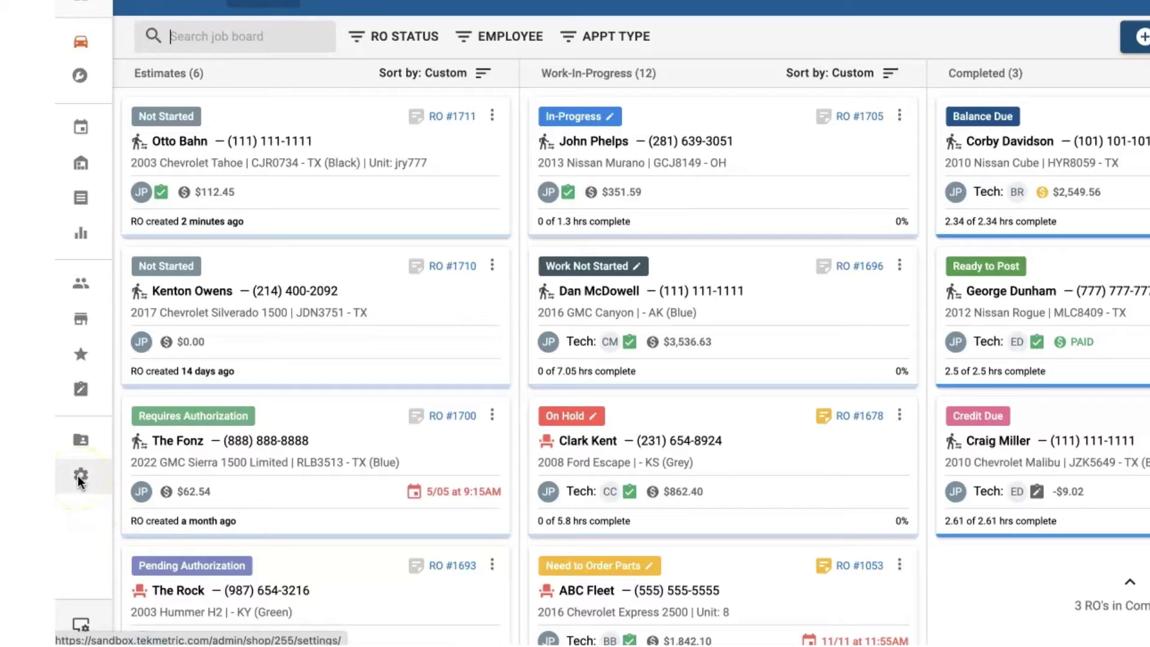
# Verify and save the Advance Auto Parts credentials under Shop Settings integrations
pyautogui.click(80, 475)
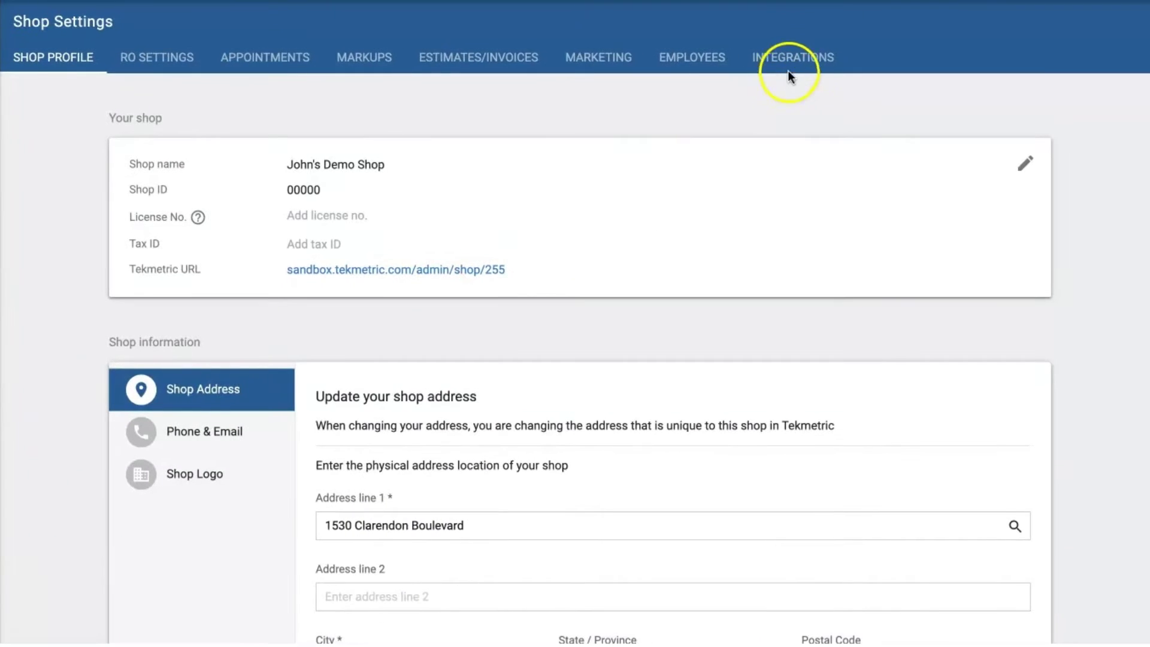
pyautogui.click(787, 70)
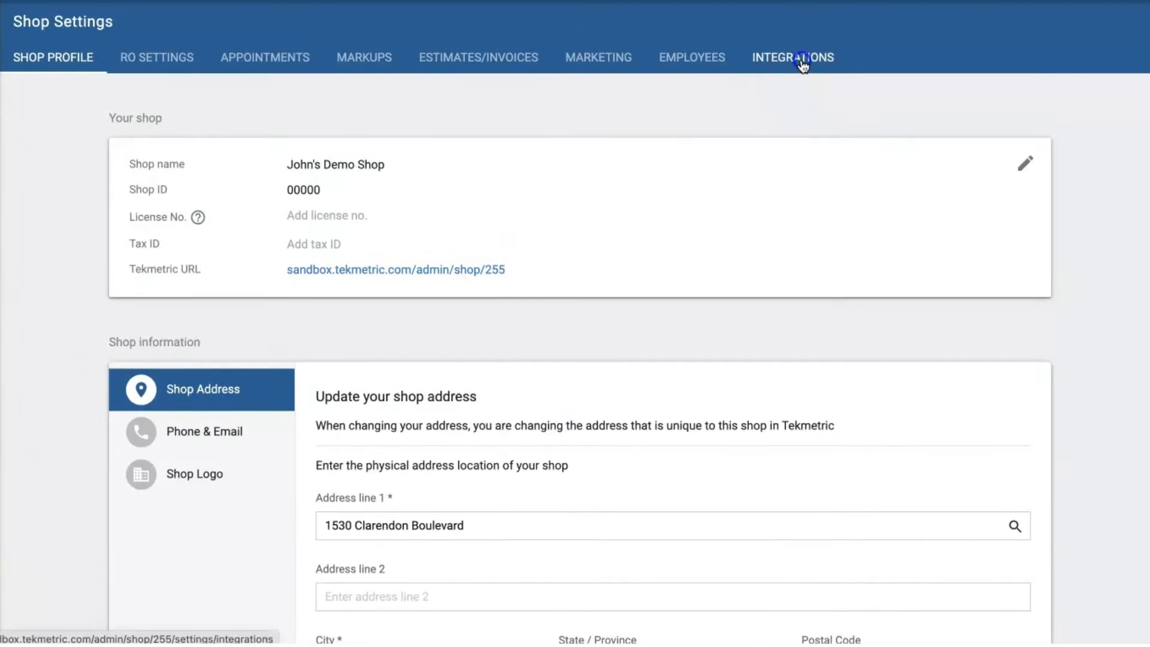
pyautogui.scroll(-4, 747, 389)
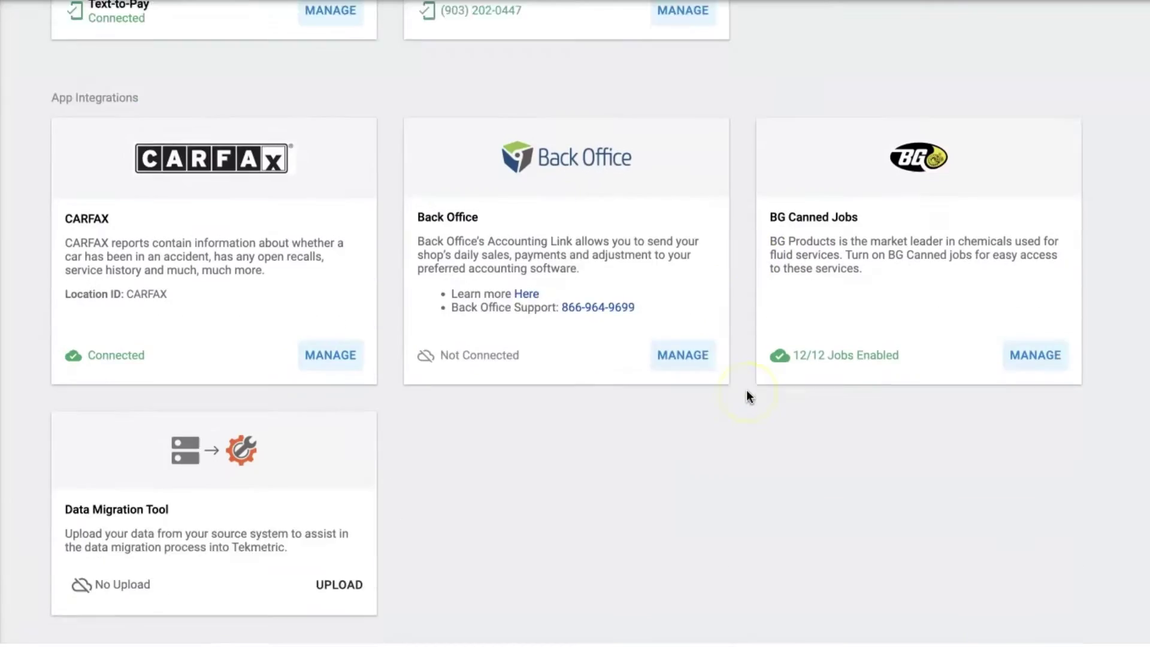
pyautogui.scroll(-1, 747, 389)
pyautogui.scroll(-4, 747, 390)
pyautogui.scroll(-2, 747, 389)
pyautogui.scroll(-2, 746, 389)
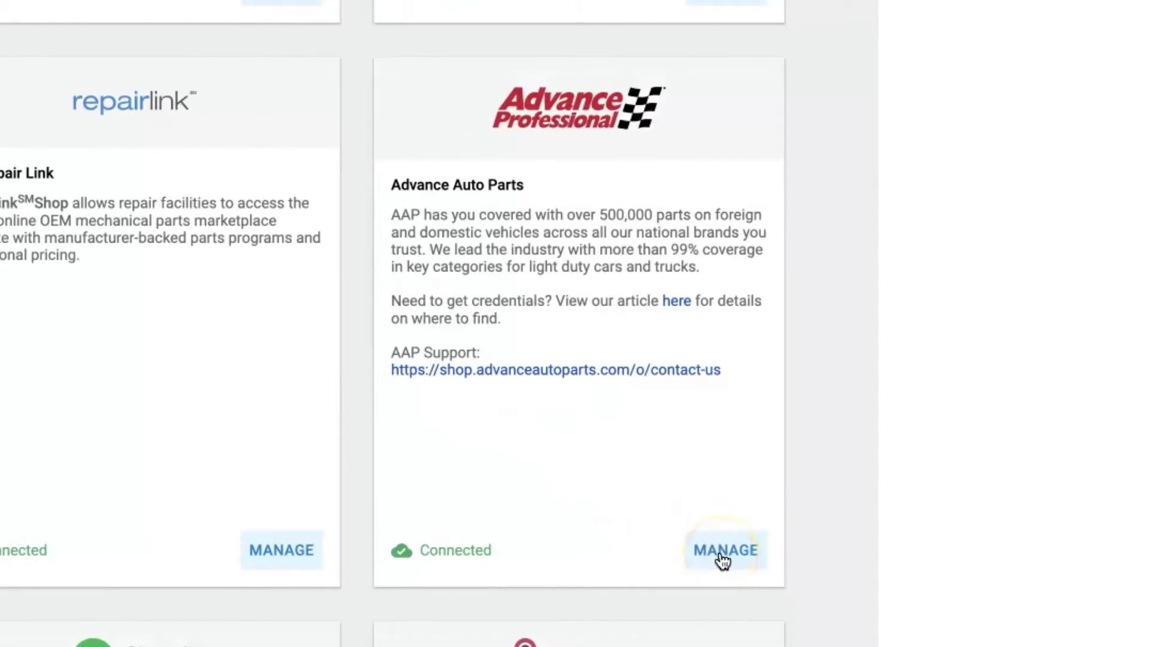
pyautogui.click(723, 552)
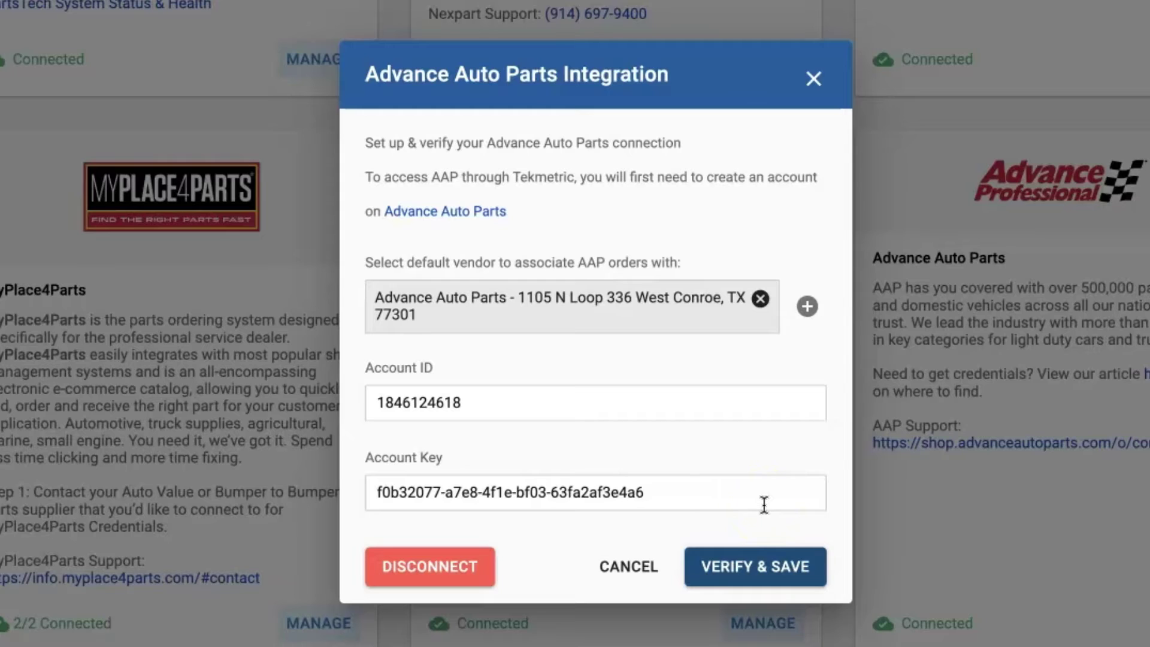
pyautogui.click(769, 566)
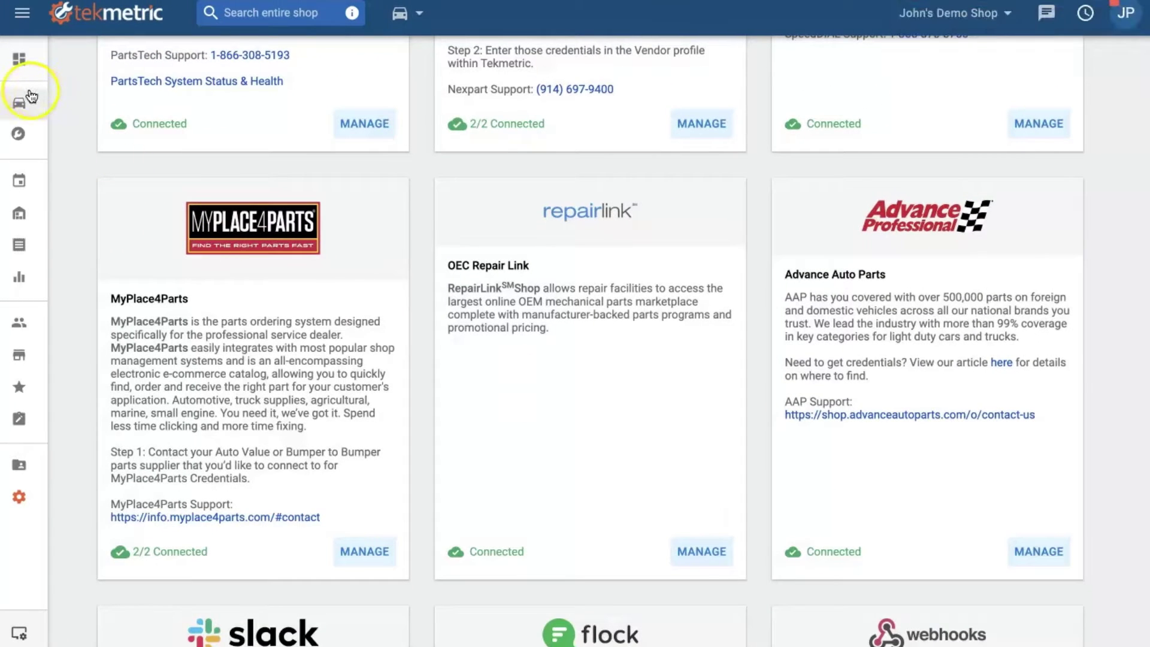
pyautogui.click(19, 101)
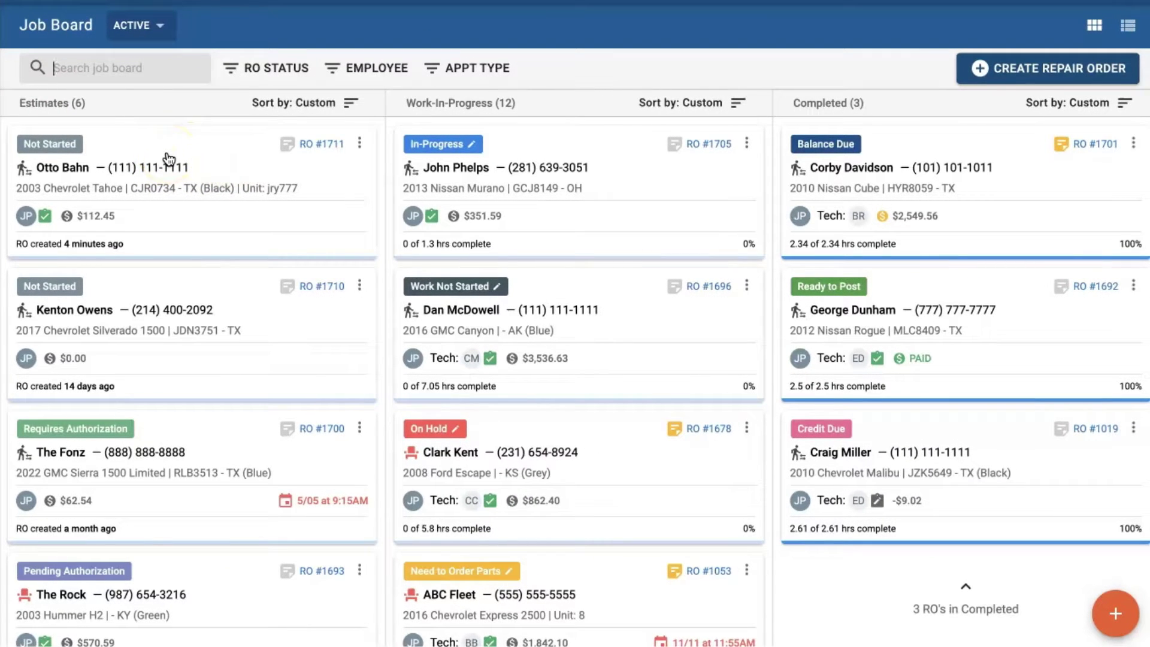
# Copy RO #1711's failing-alternator Battery Terminals concern into a new estimate job
pyautogui.click(168, 159)
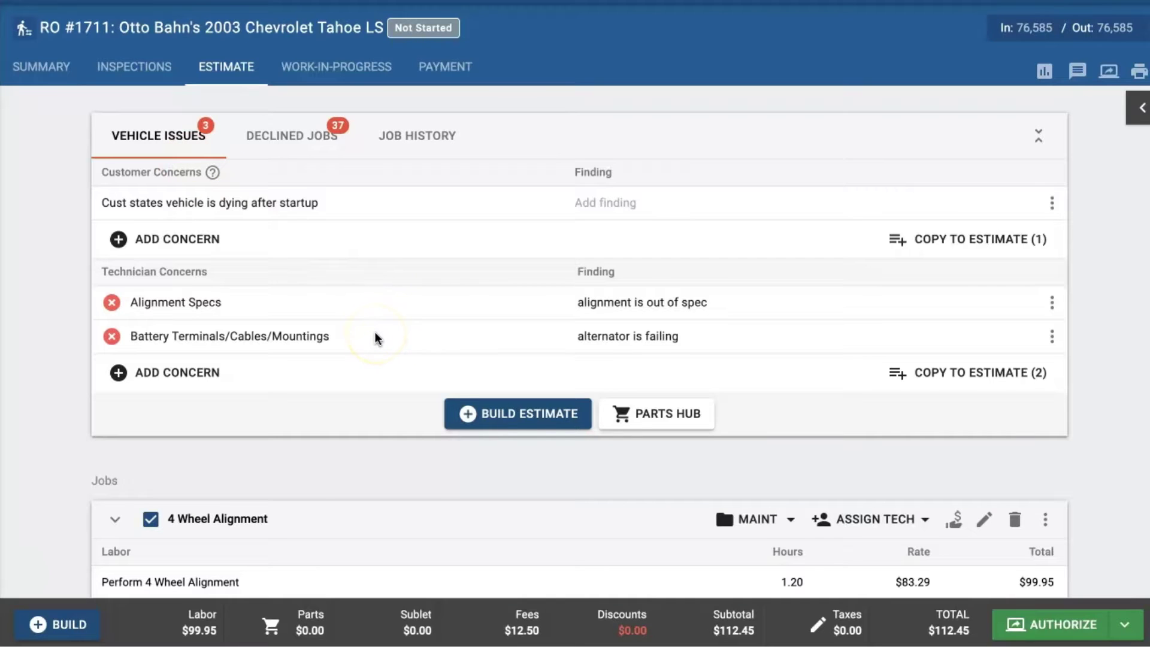
pyautogui.scroll(-2, 375, 332)
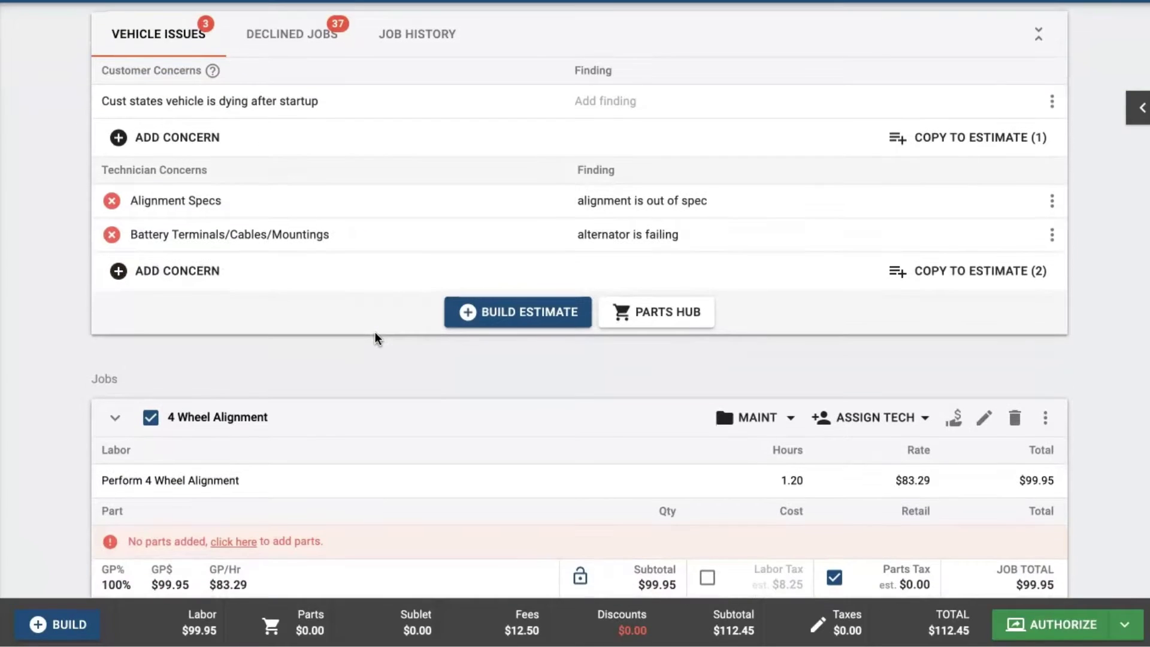
pyautogui.click(1051, 234)
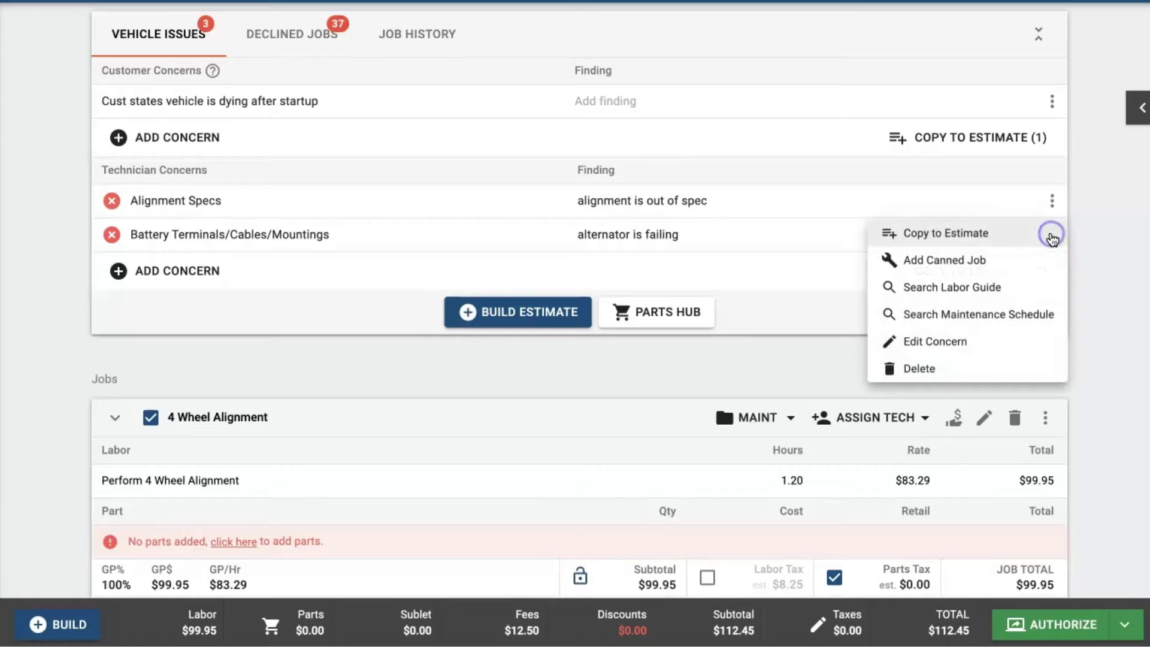
pyautogui.click(1009, 236)
pyautogui.scroll(-5, 1011, 242)
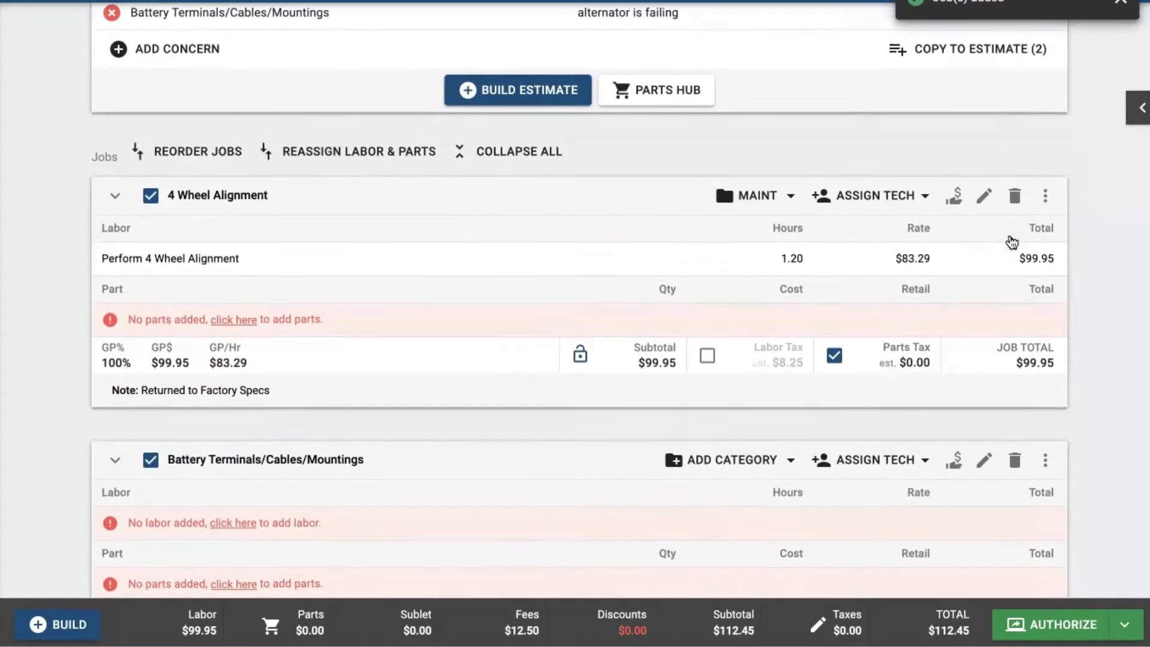
pyautogui.scroll(-3, 1012, 243)
# Rename the job 'Replace Failed Alternator' and choose Alternator R&R in the labor guide
pyautogui.click(983, 266)
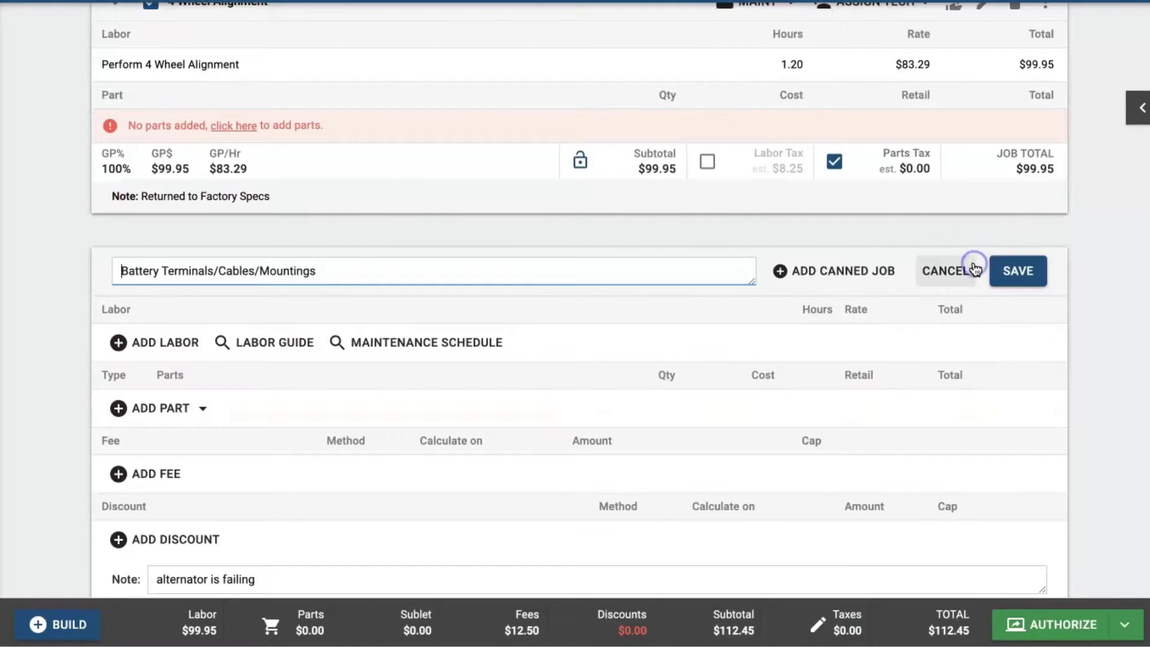
pyautogui.moveTo(385, 264); pyautogui.dragTo(59, 274)
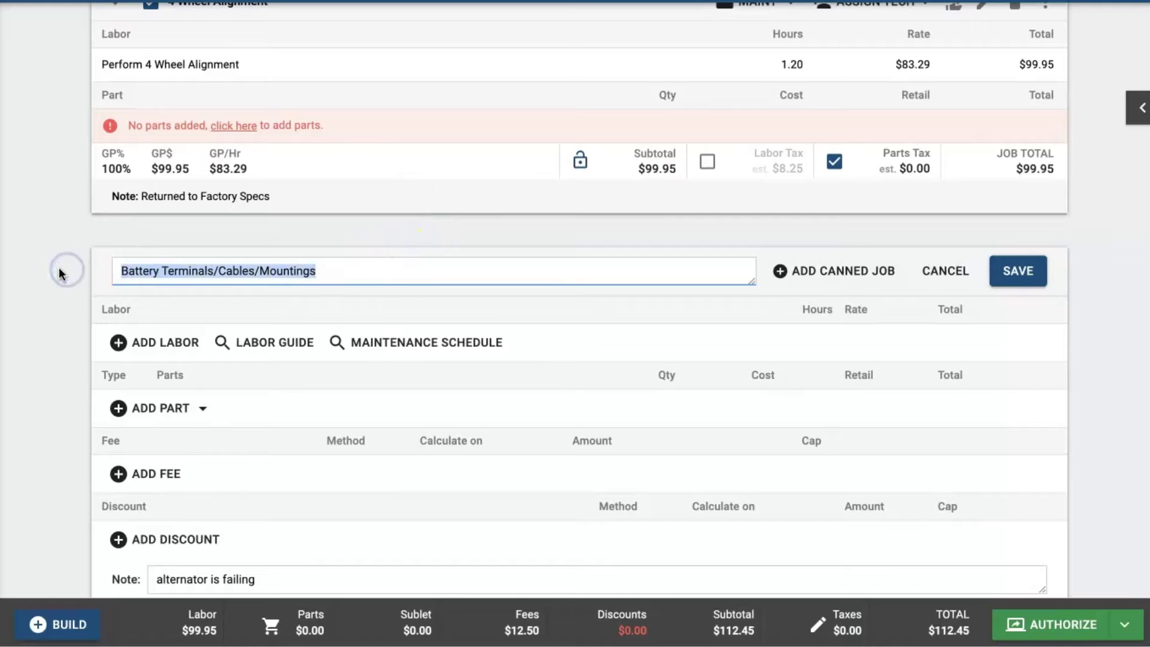
pyautogui.write('Replace')
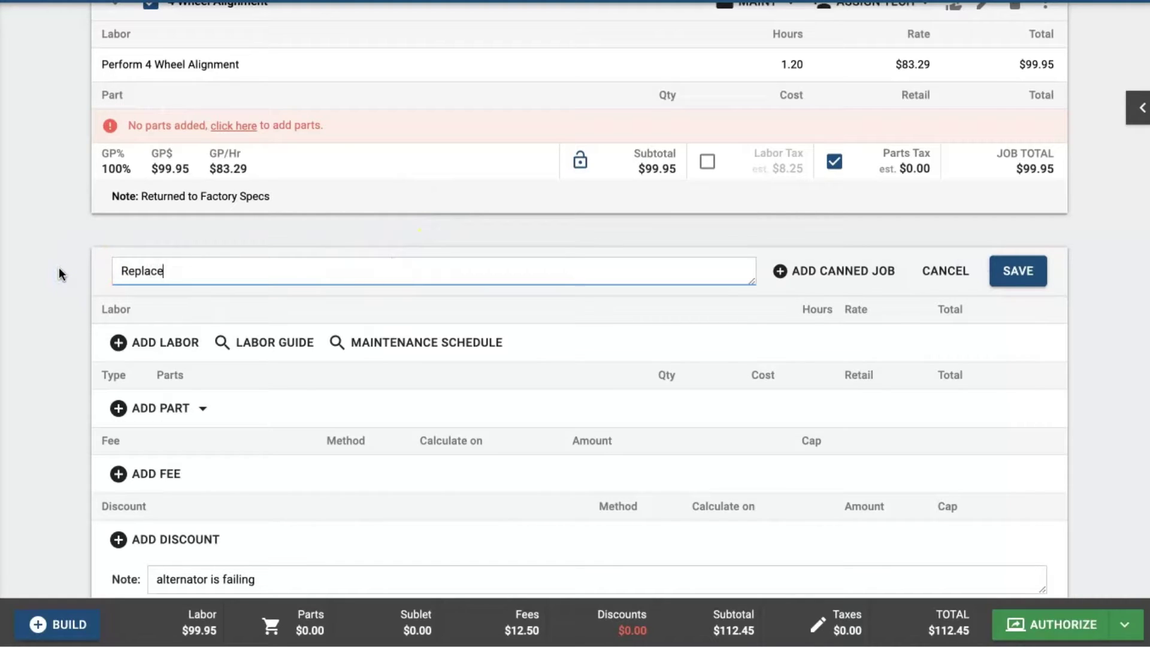
pyautogui.write(' Failed Al')
pyautogui.write('ternator')
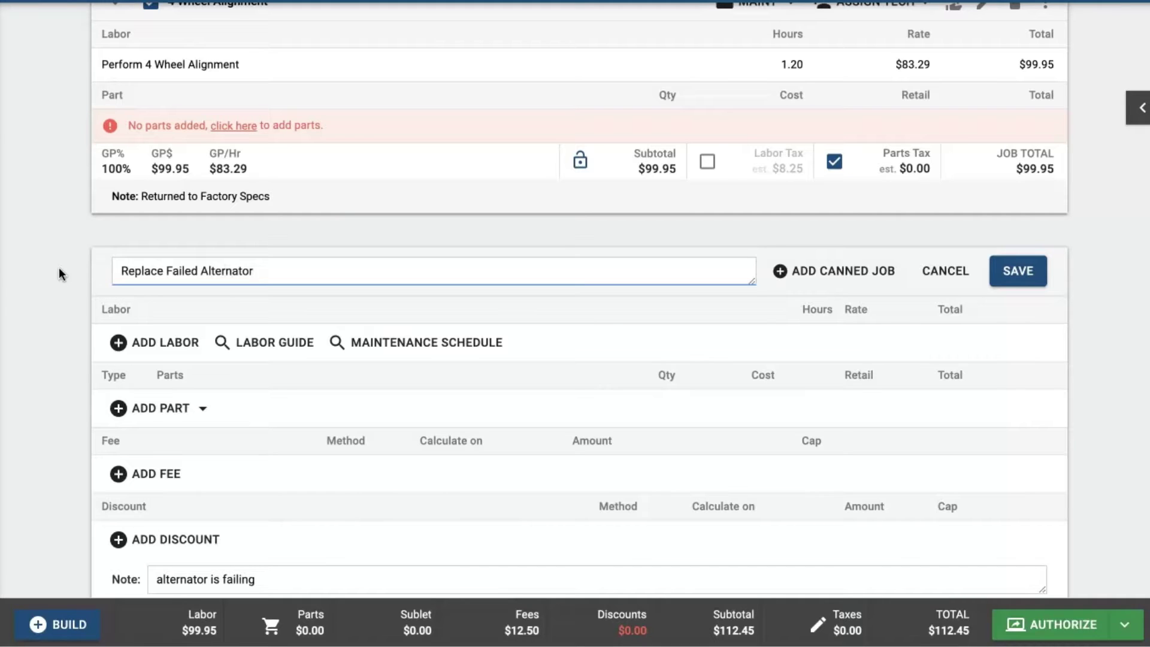
pyautogui.click(274, 341)
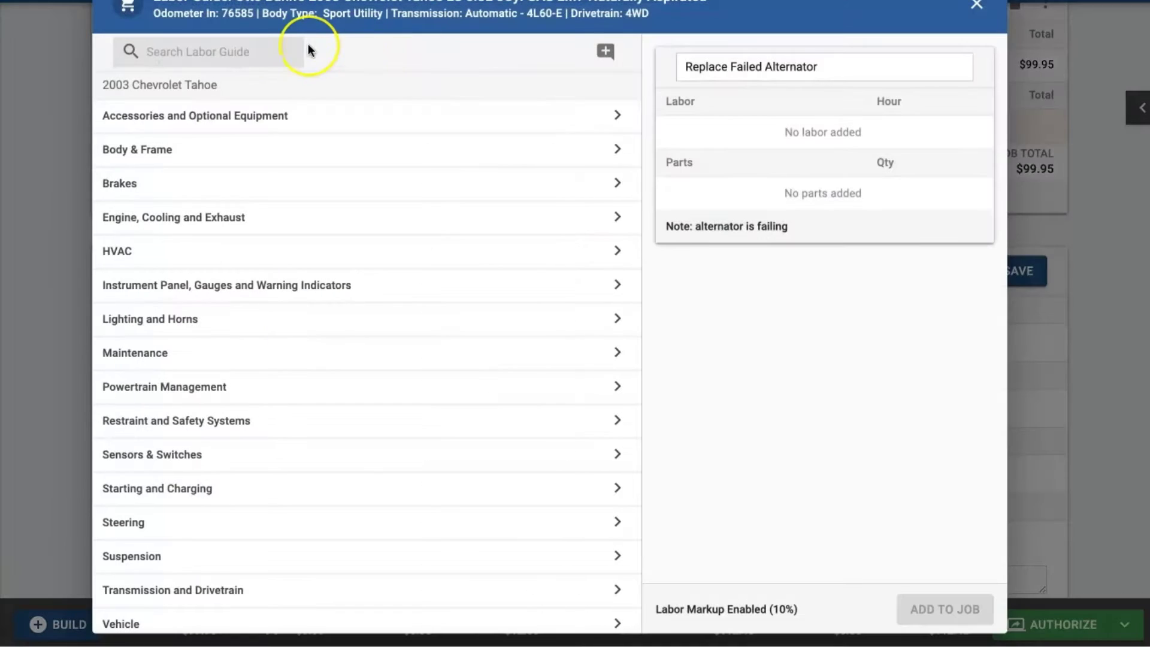
pyautogui.write('alter')
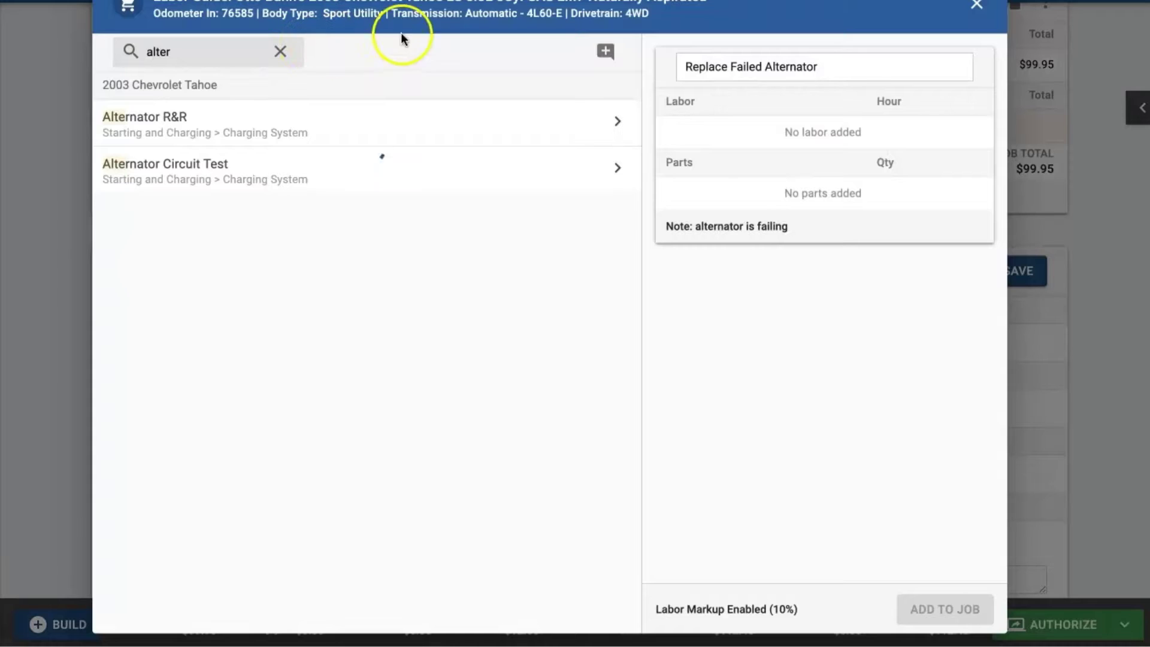
pyautogui.click(393, 129)
pyautogui.click(618, 177)
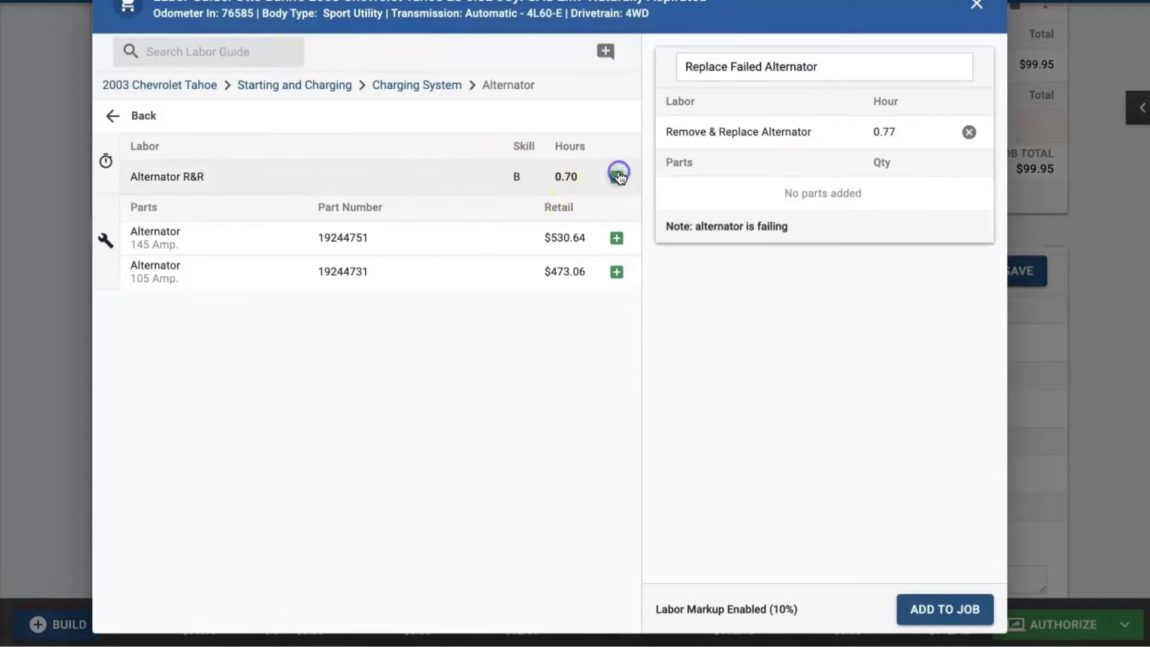
# Add the 0.77-hour alternator labor to the job and open the Advance Professional catalog
pyautogui.click(944, 608)
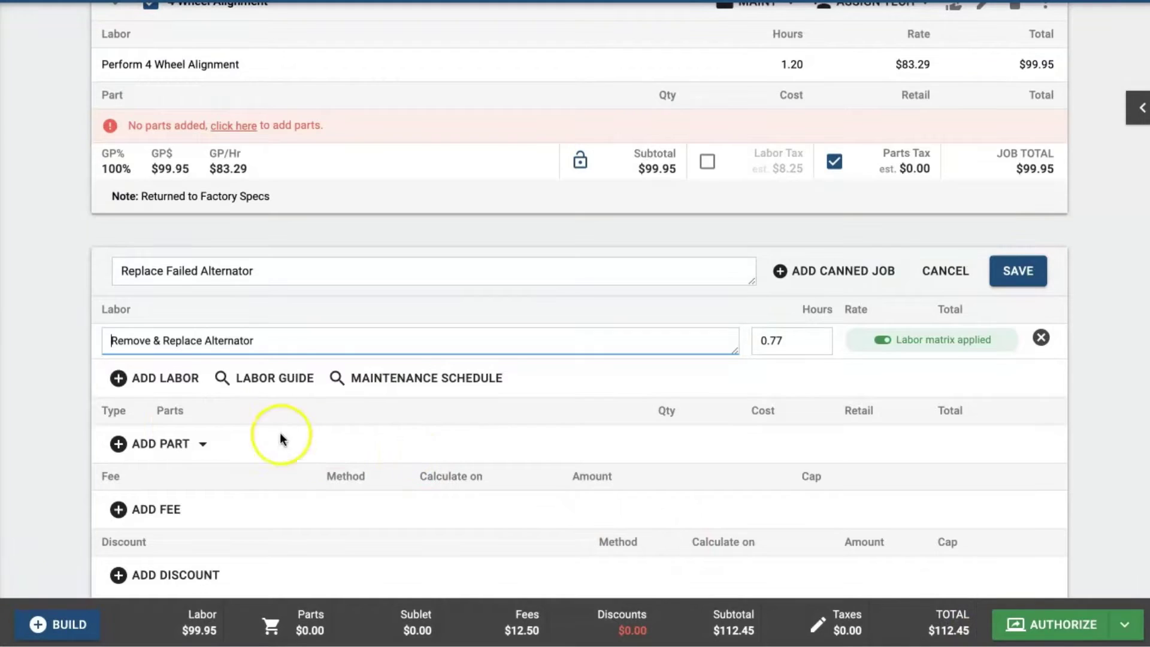
pyautogui.click(192, 445)
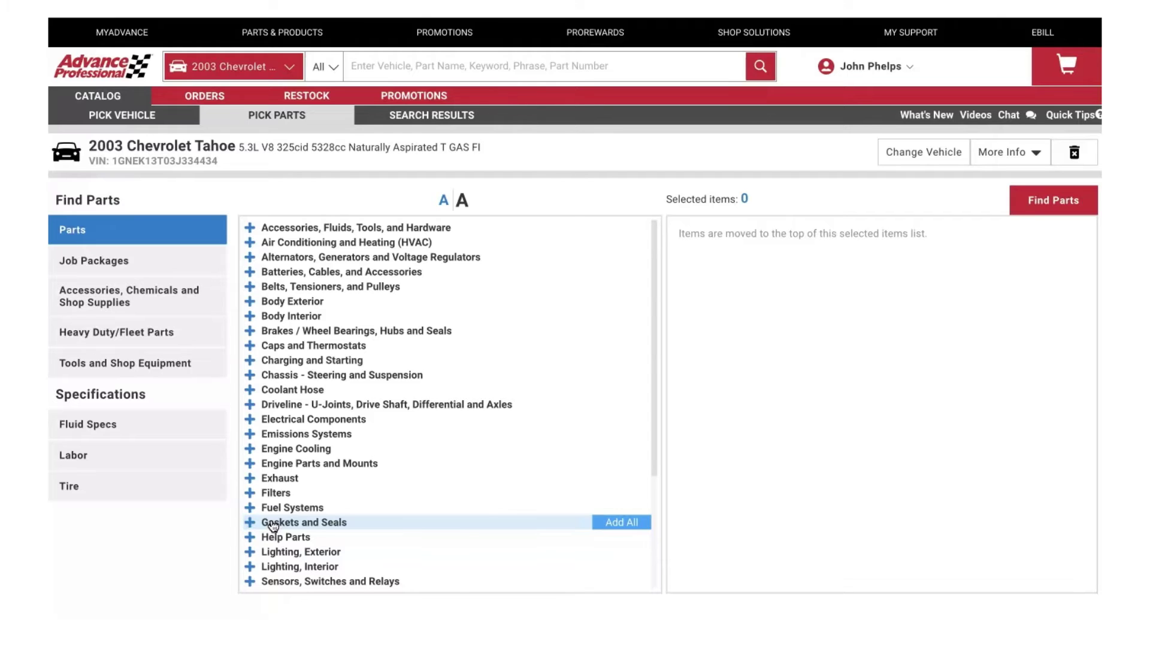
pyautogui.click(462, 64)
pyautogui.write('alternat')
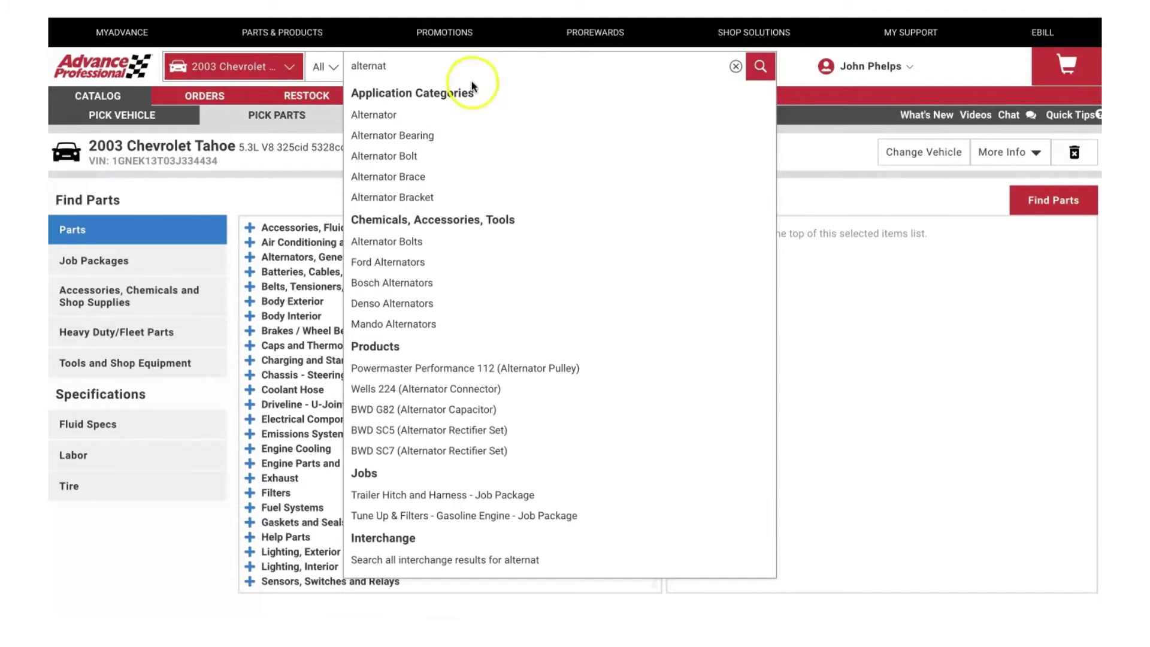
# Search alternators and add the 145-amp Carquest Professional alternator to the cart
pyautogui.click(436, 114)
pyautogui.click(761, 66)
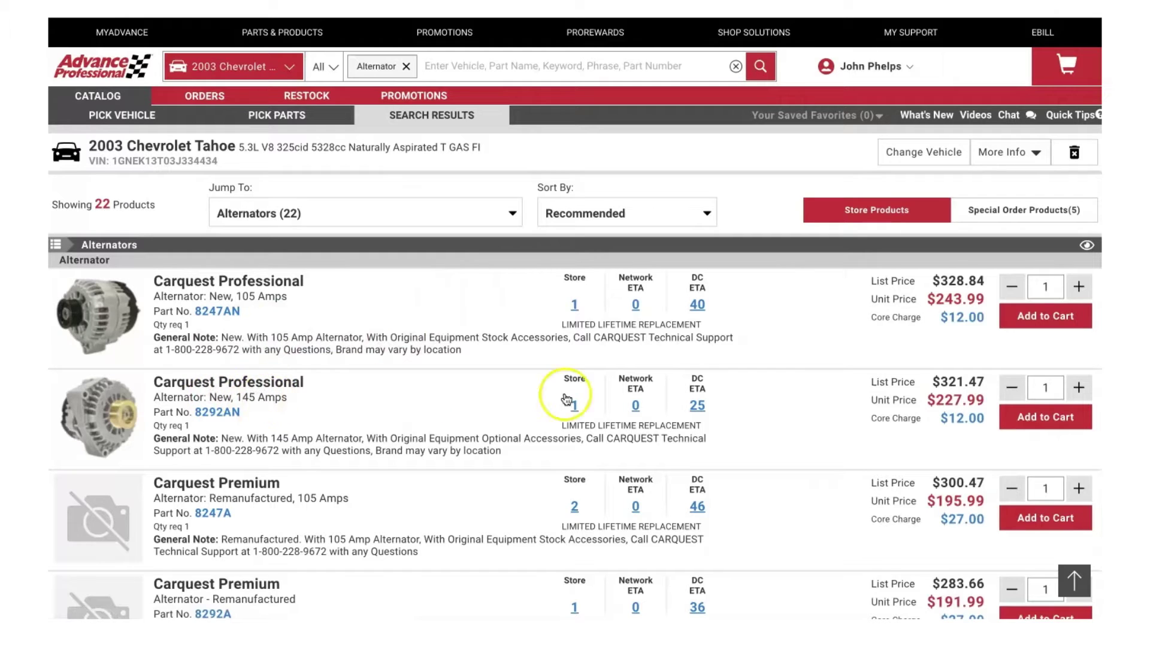
pyautogui.click(1037, 421)
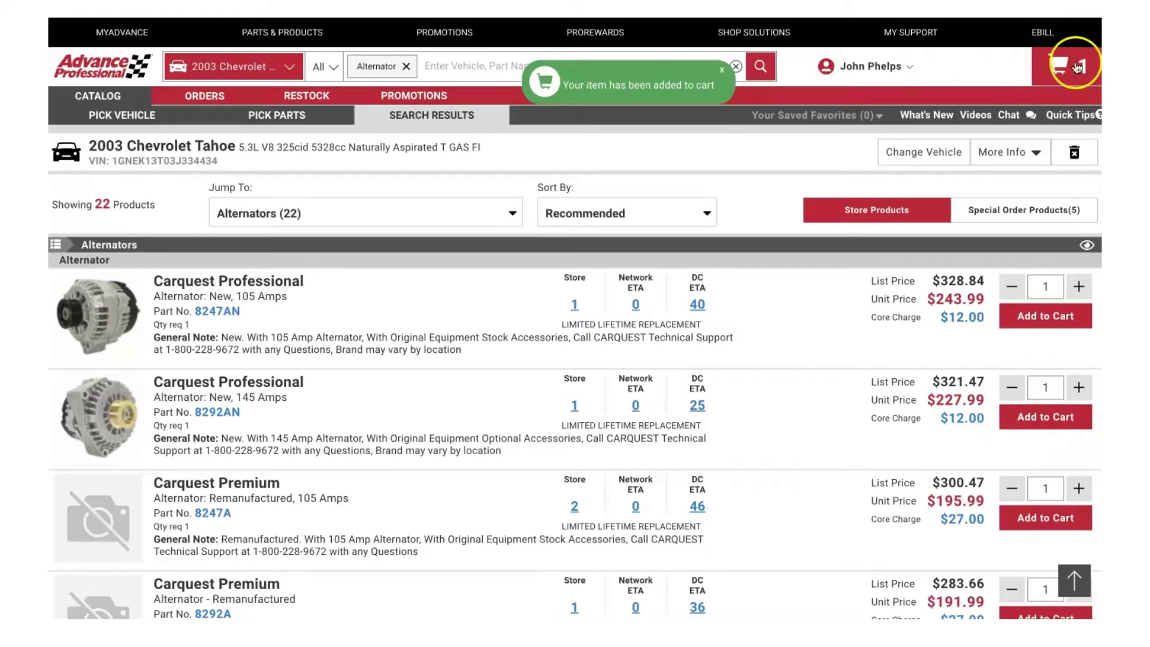
# Transfer the cart's alternator to RO #1711 and confirm adding it to the job
pyautogui.click(1058, 78)
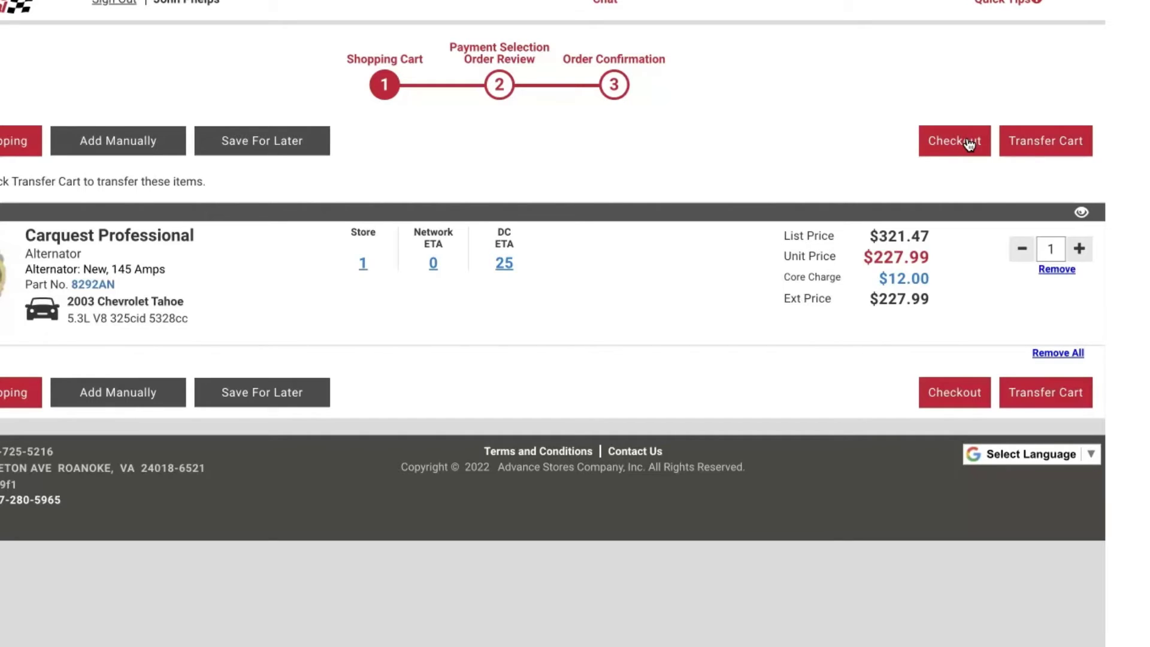
pyautogui.click(1040, 143)
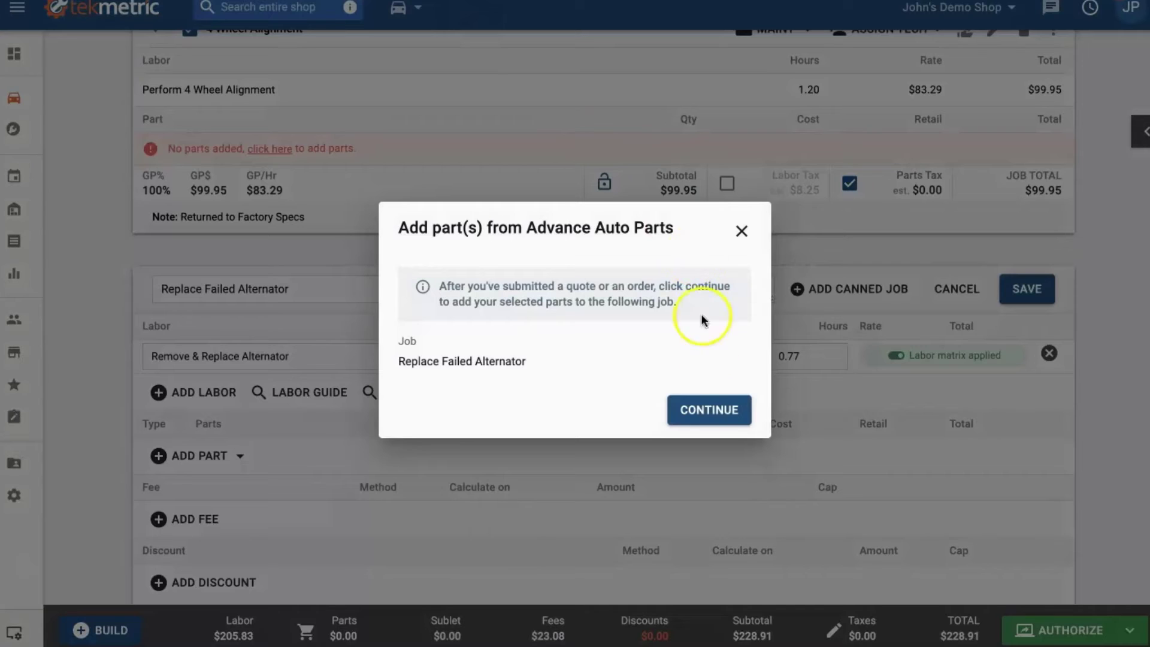
pyautogui.click(714, 411)
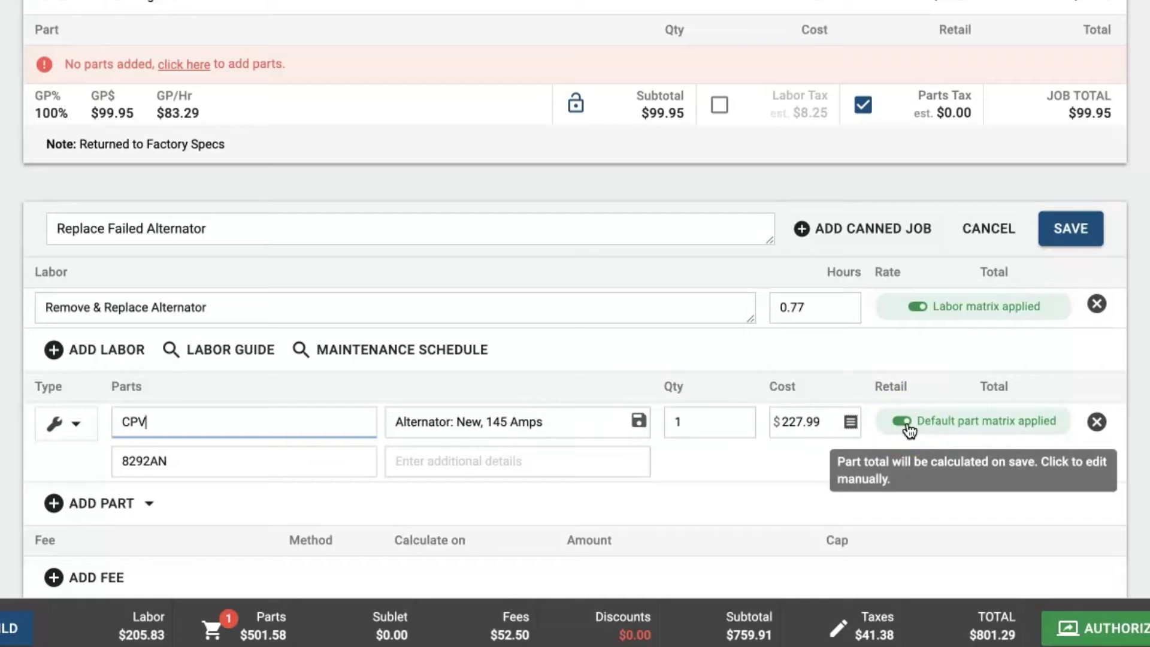
# Save the Replace Failed Alternator job with the 145-amp CPV alternator, totaling $648.84
pyautogui.click(1066, 235)
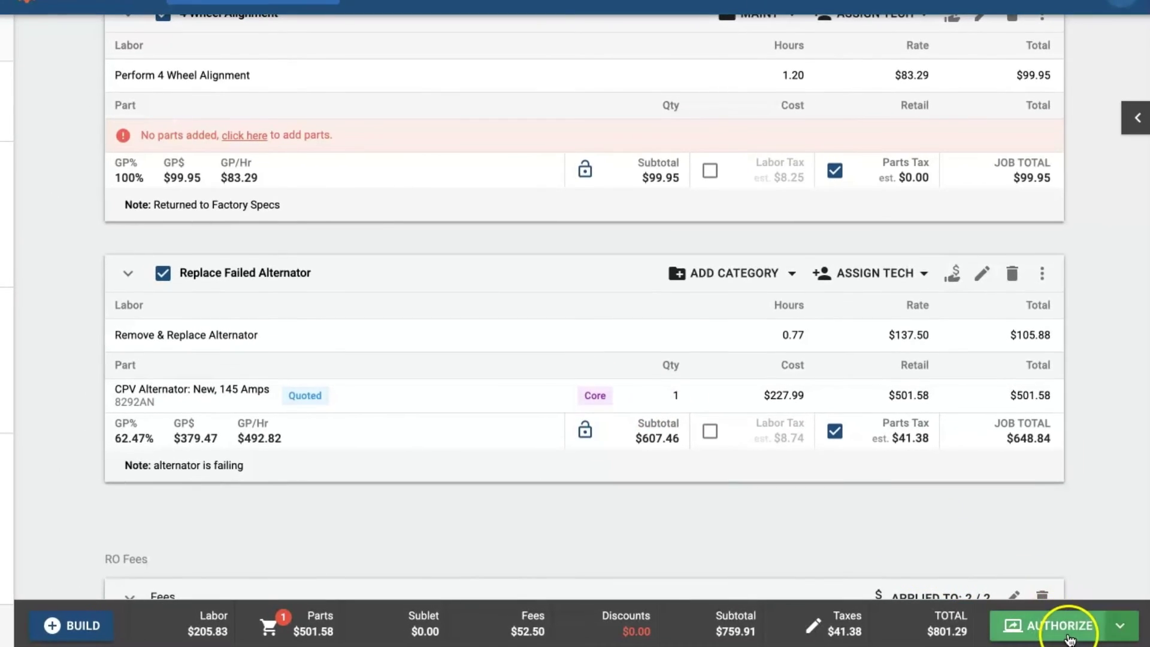
# Approve all jobs, capture Otto Bahn's signature, and authorize the $801.29 estimate
pyautogui.click(1070, 638)
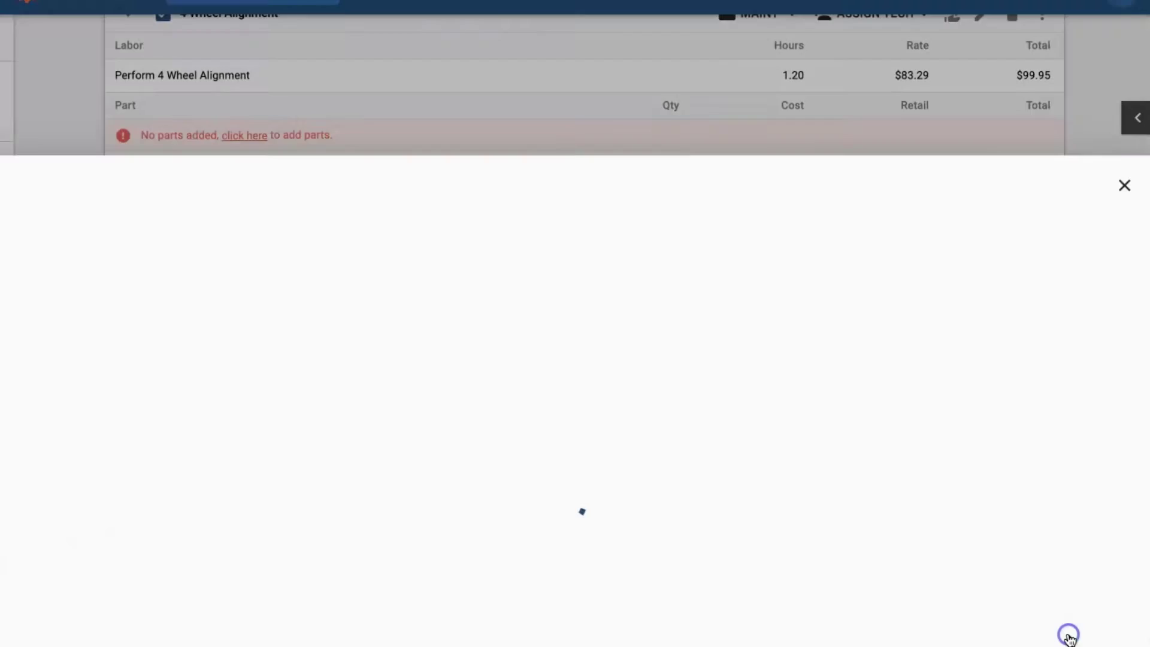
pyautogui.scroll(-1, 730, 481)
pyautogui.scroll(-1, 730, 476)
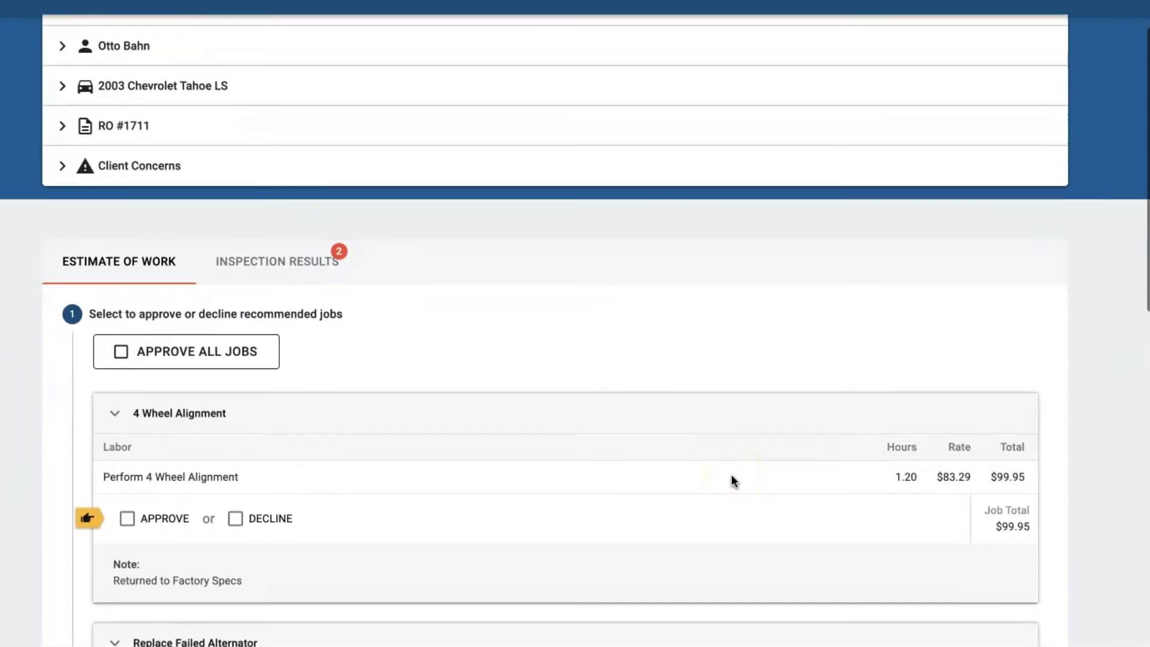
pyautogui.scroll(-1, 730, 476)
pyautogui.scroll(-1, 730, 475)
pyautogui.scroll(-1, 730, 476)
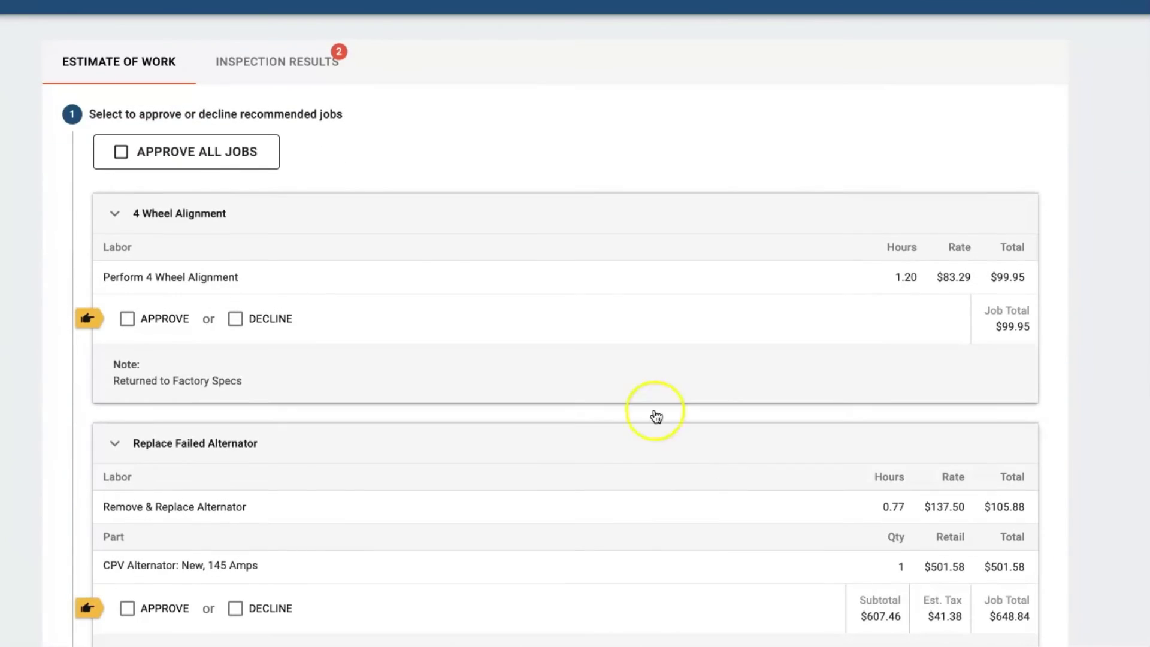
pyautogui.click(118, 155)
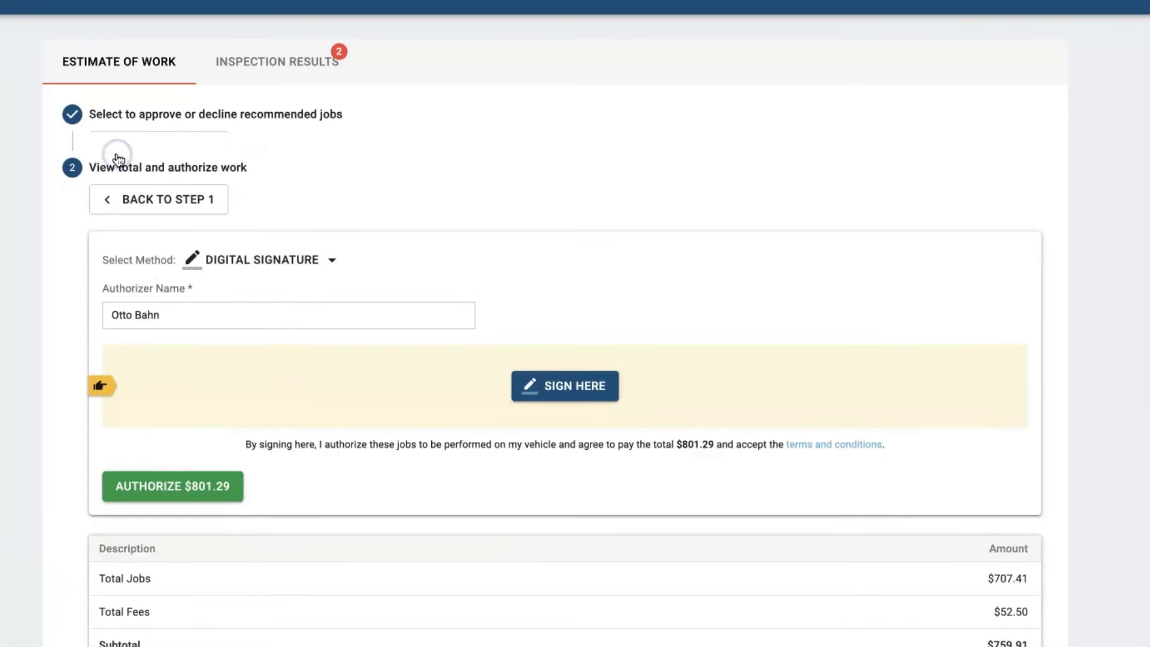
pyautogui.click(534, 386)
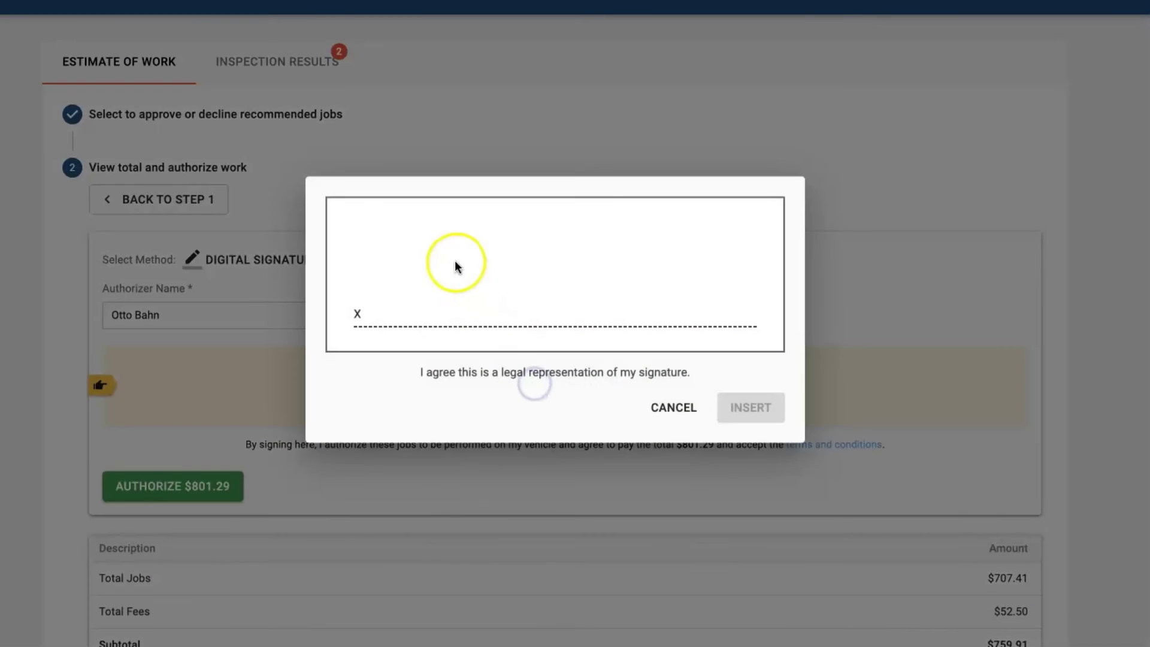
pyautogui.moveTo(456, 262); pyautogui.dragTo(693, 264)
pyautogui.click(745, 407)
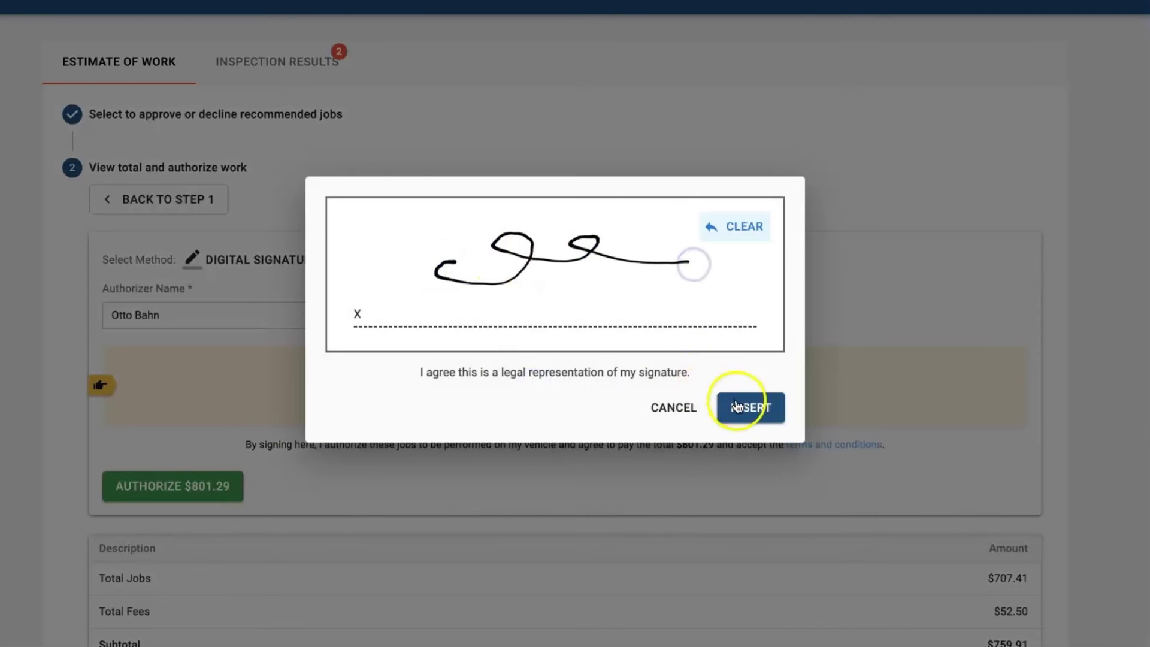
pyautogui.click(153, 490)
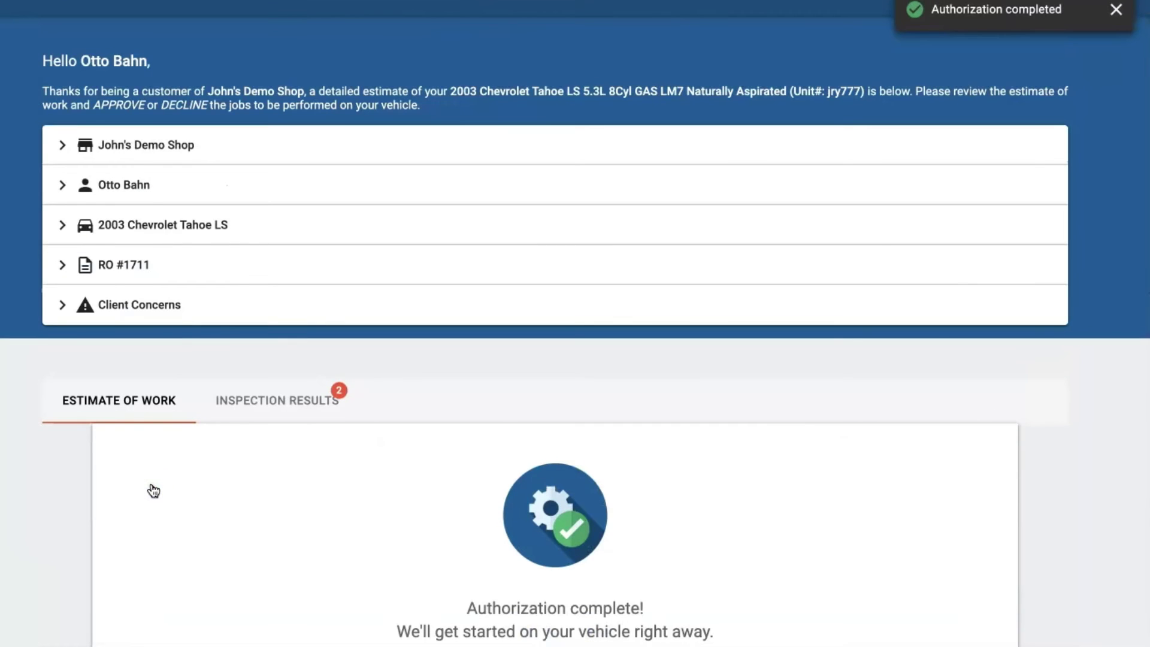
pyautogui.click(39, 20)
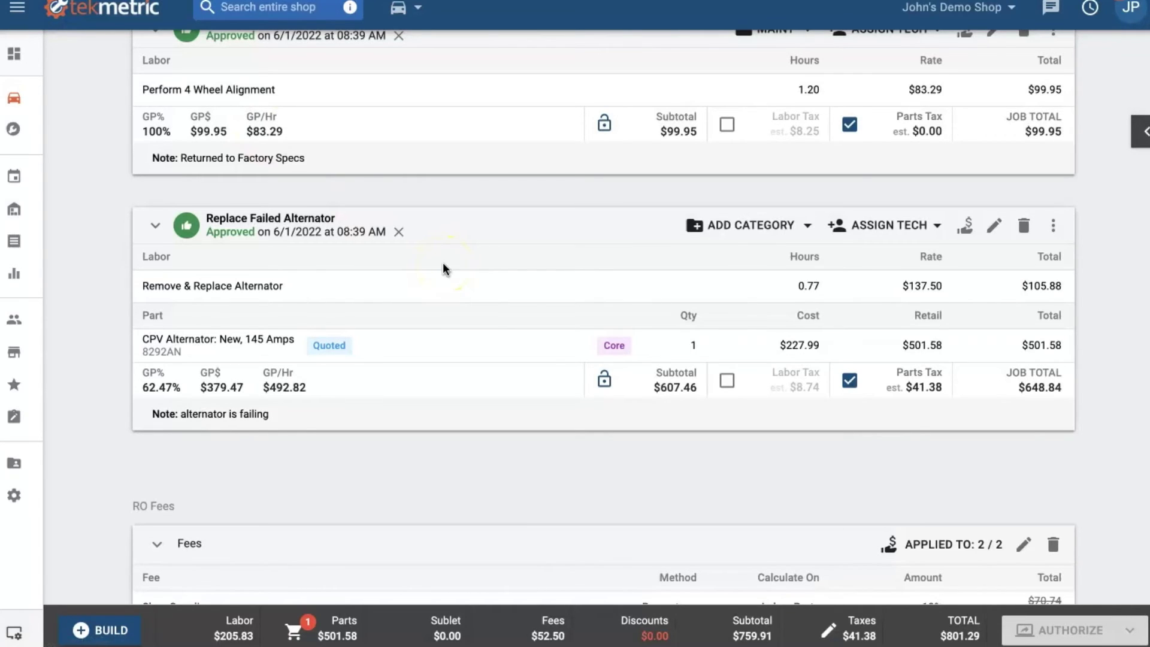
pyautogui.scroll(1, 443, 267)
pyautogui.scroll(2, 442, 267)
pyautogui.scroll(2, 442, 268)
pyautogui.scroll(1, 442, 268)
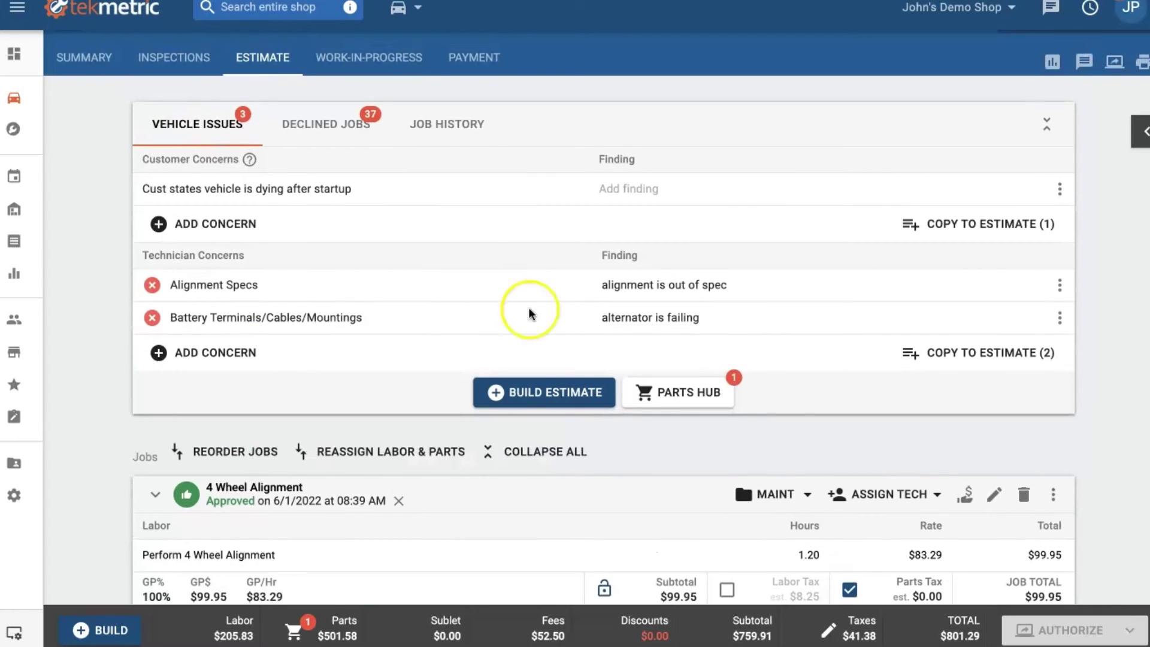
# Submit the quoted 145-amp alternator order to Advance Auto Parts from Parts Hub
pyautogui.click(658, 394)
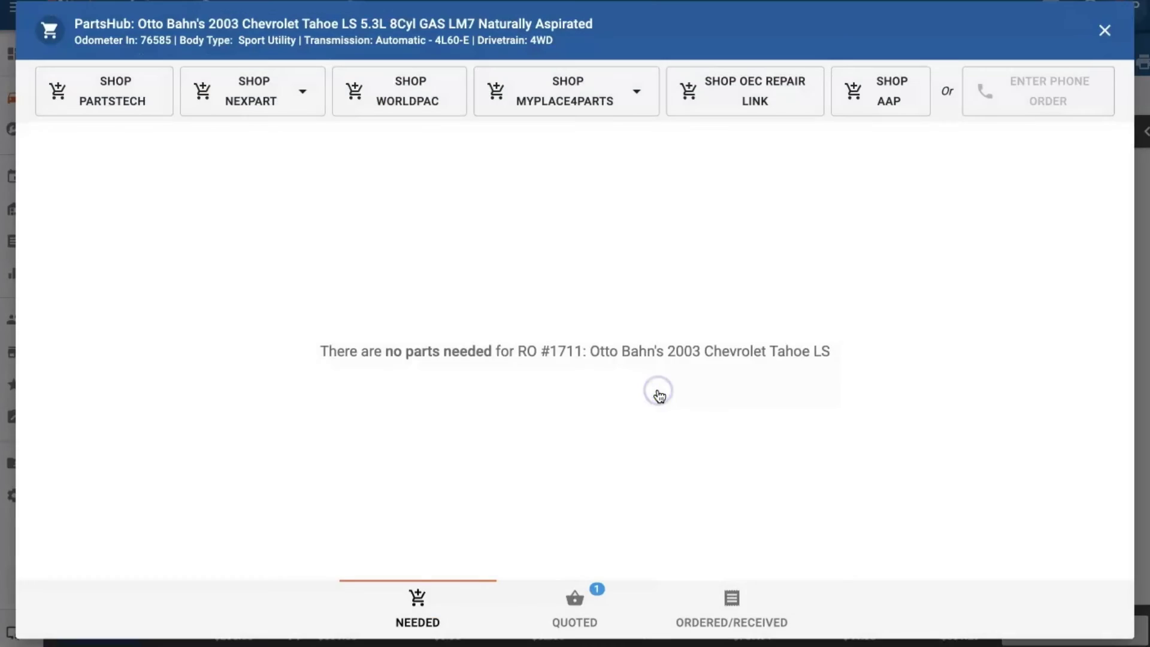
pyautogui.click(584, 606)
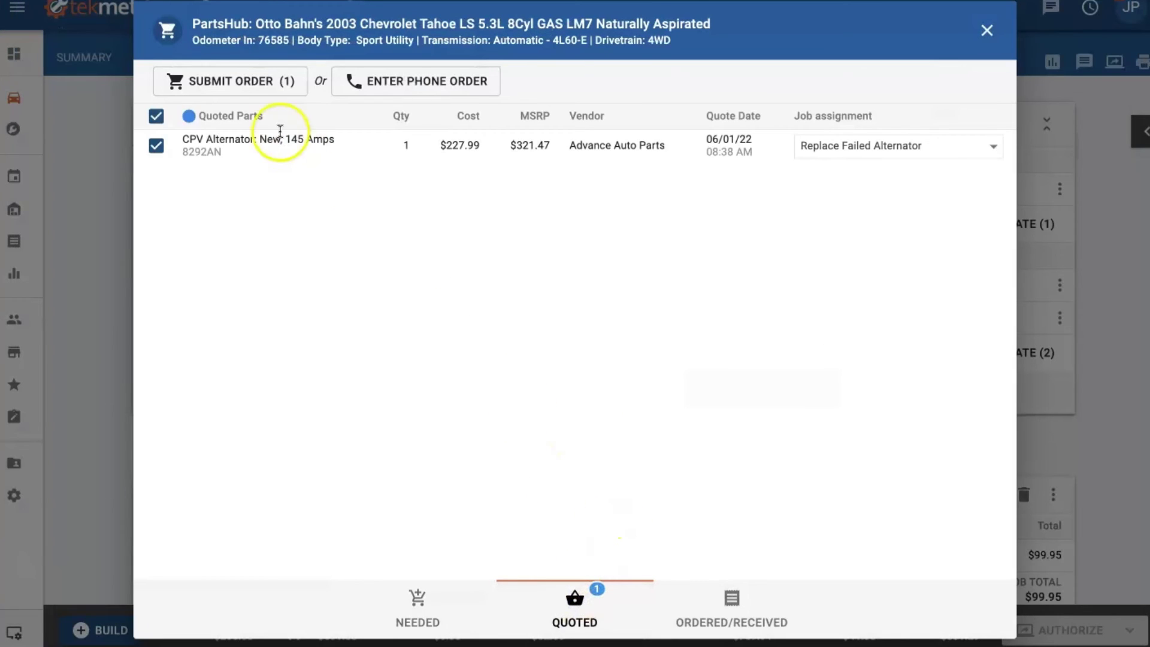
pyautogui.click(255, 90)
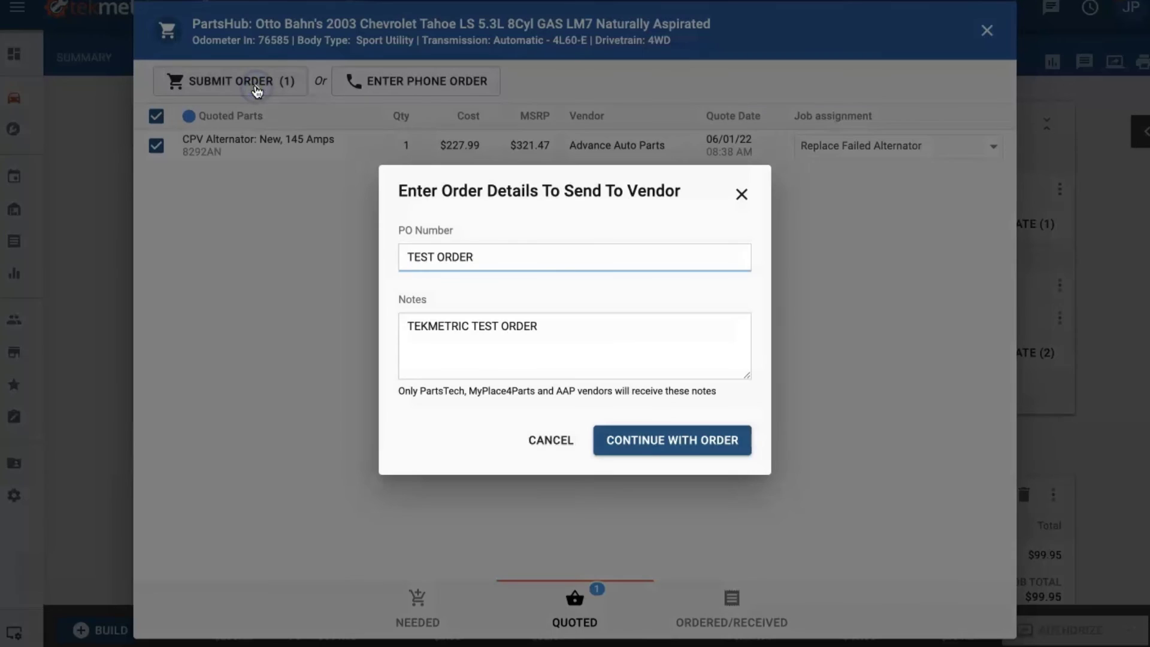
pyautogui.click(674, 440)
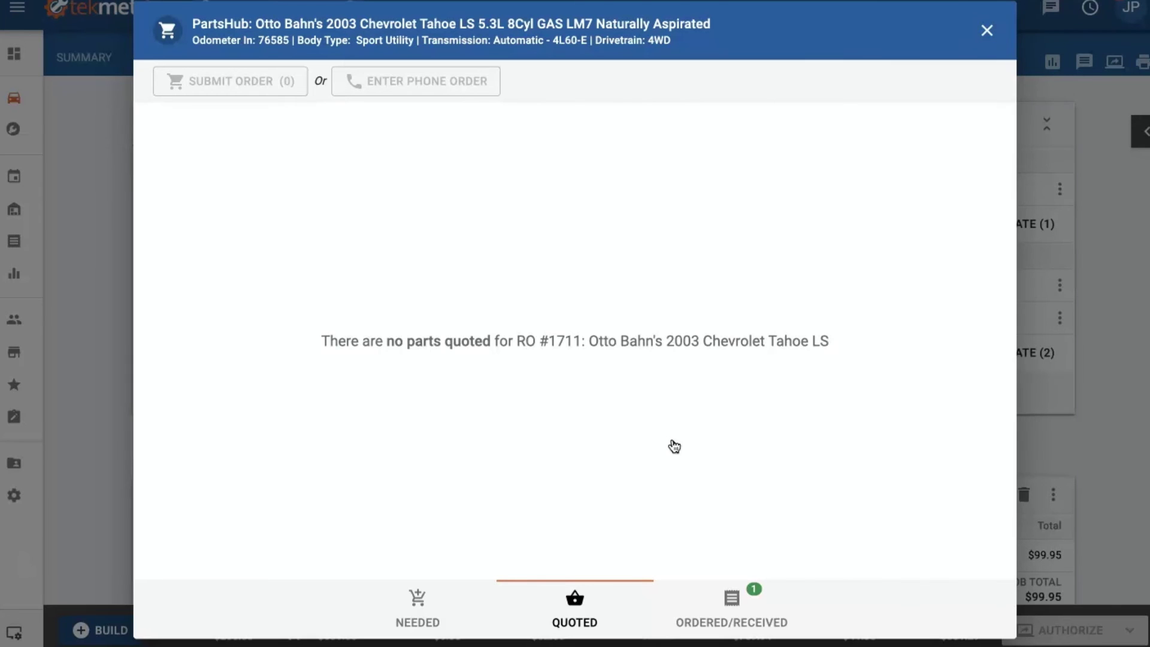
# Mark the alternator order received in Parts Hub and return to the estimate
pyautogui.click(735, 603)
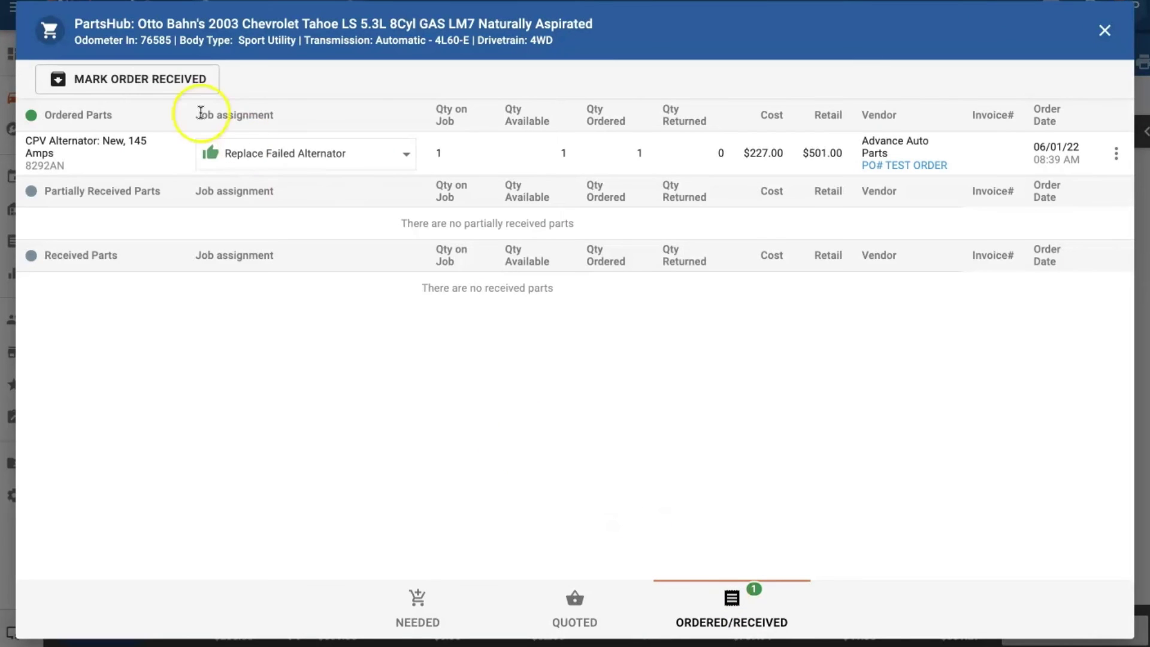
pyautogui.click(161, 91)
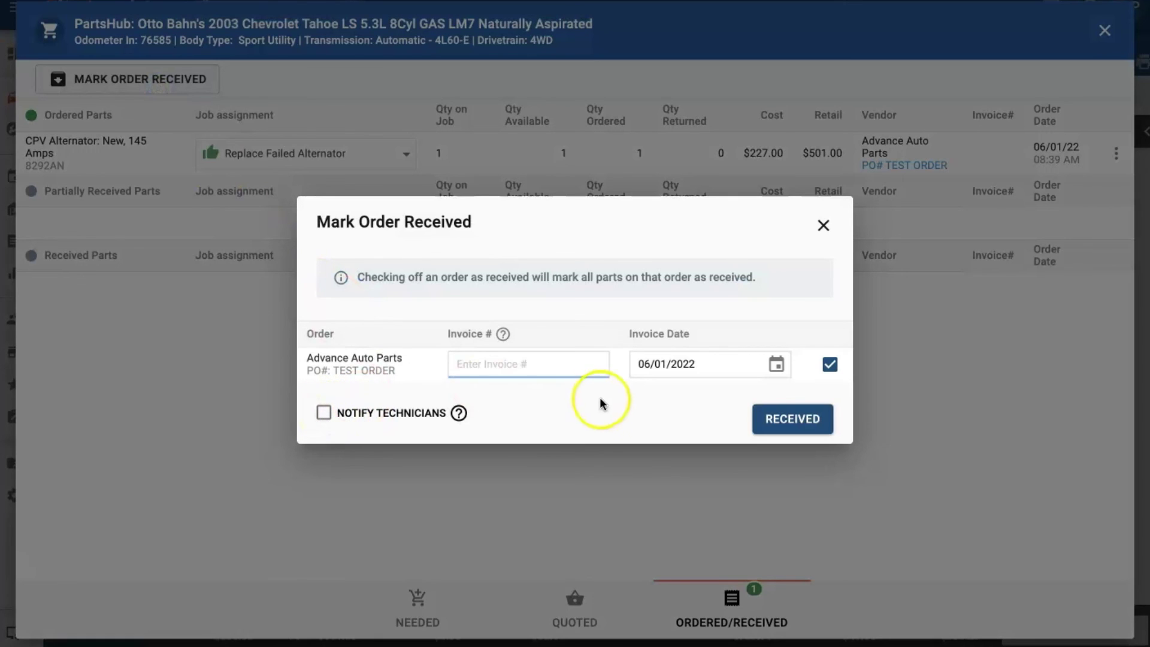
pyautogui.click(792, 419)
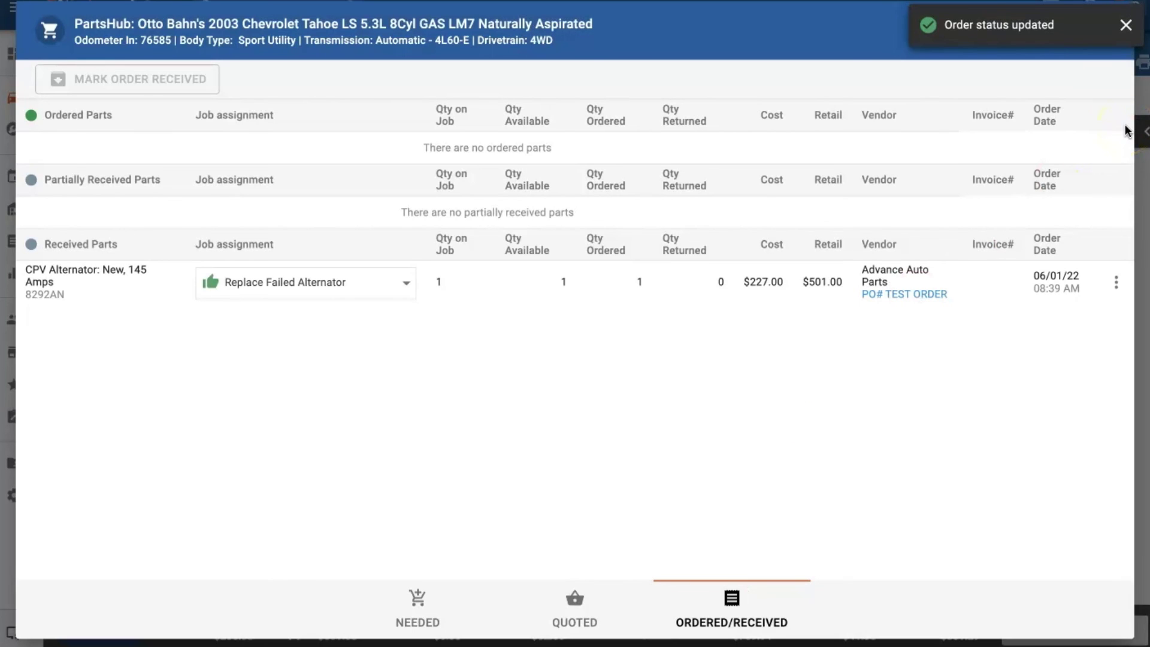
pyautogui.click(1105, 31)
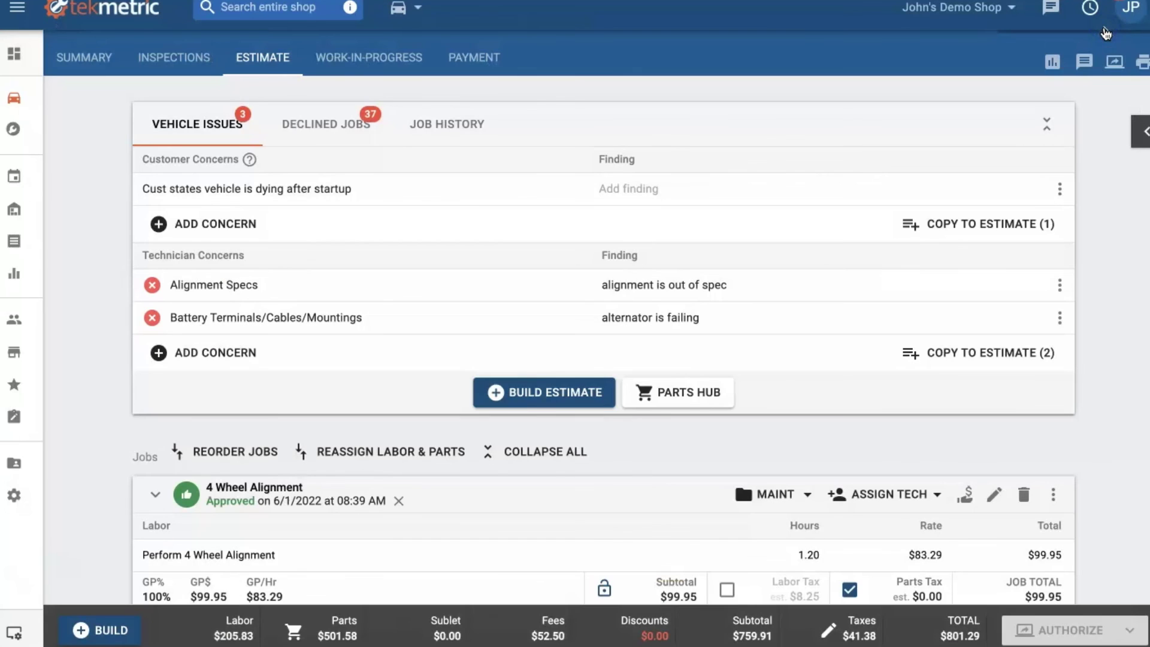